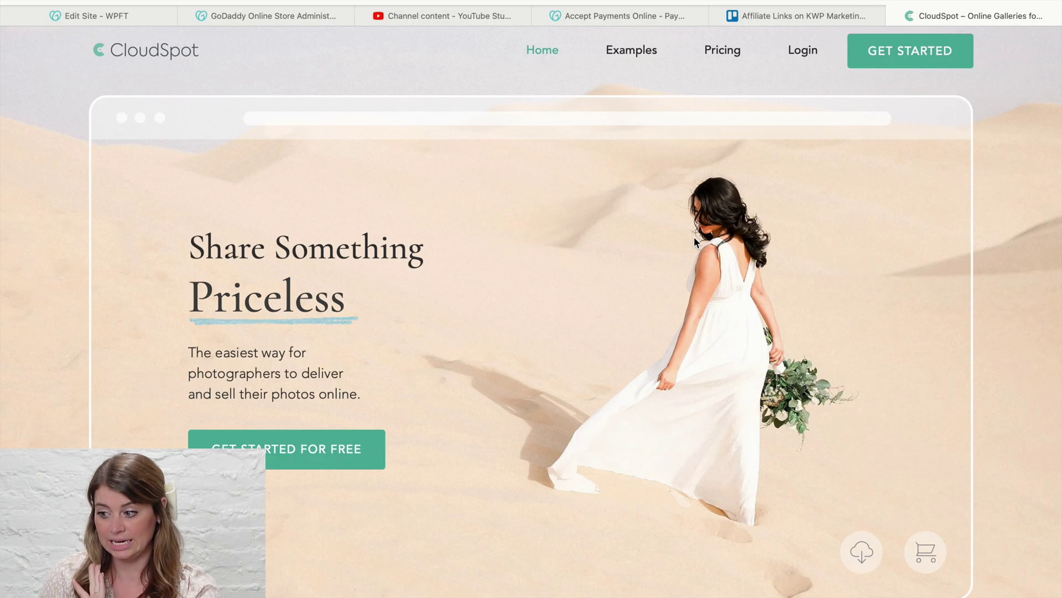
Create a new free CloudSpot account through the Get Started sign-up form
left_click(904, 62)
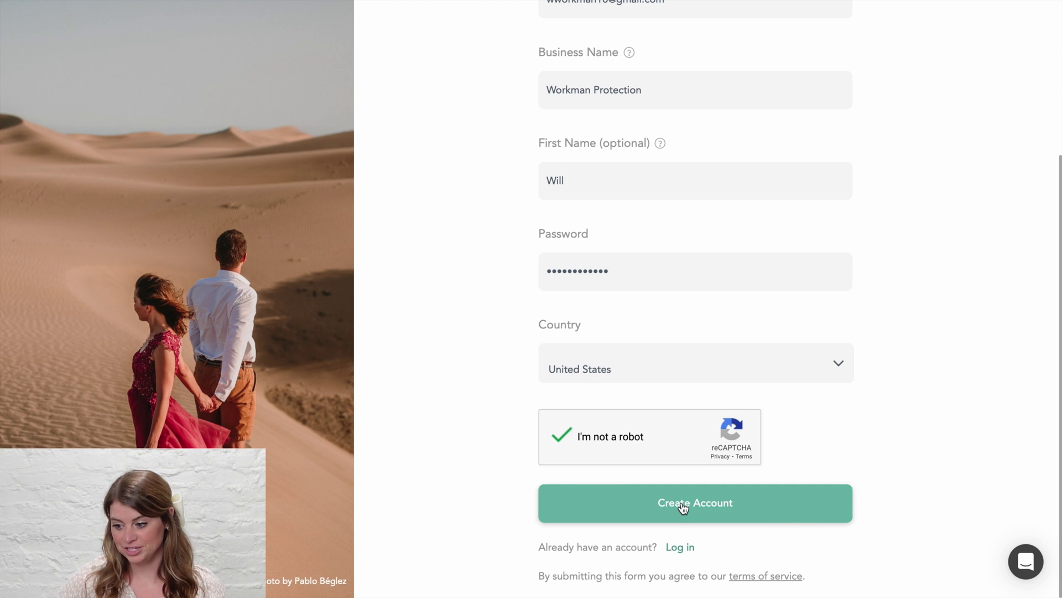
left_click(684, 508)
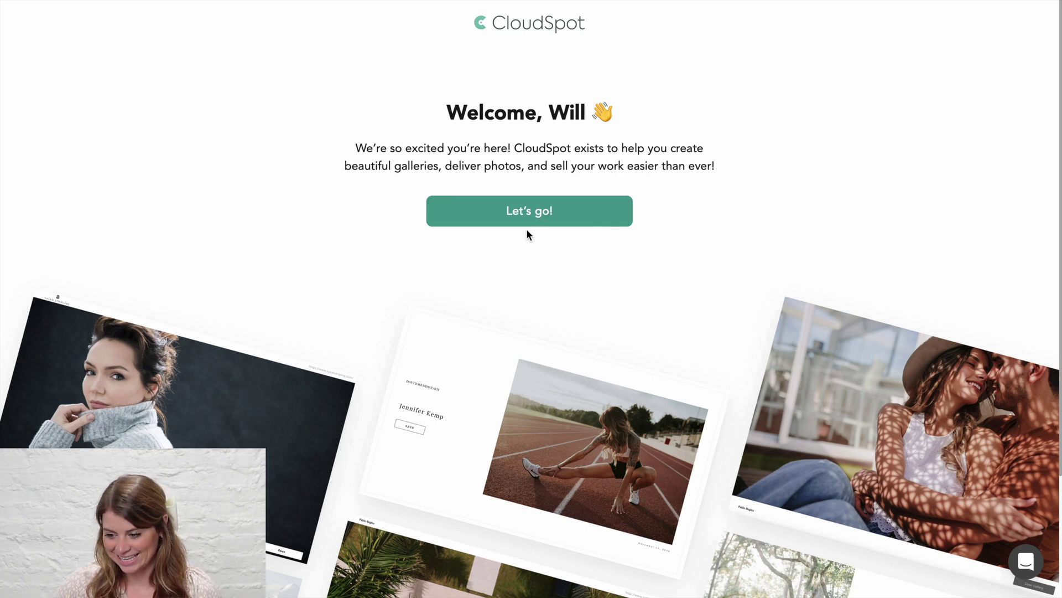
Create the 'Katelyn Wedding day' collection dated 05/30/2023 for your own uploads and open it
left_click(541, 216)
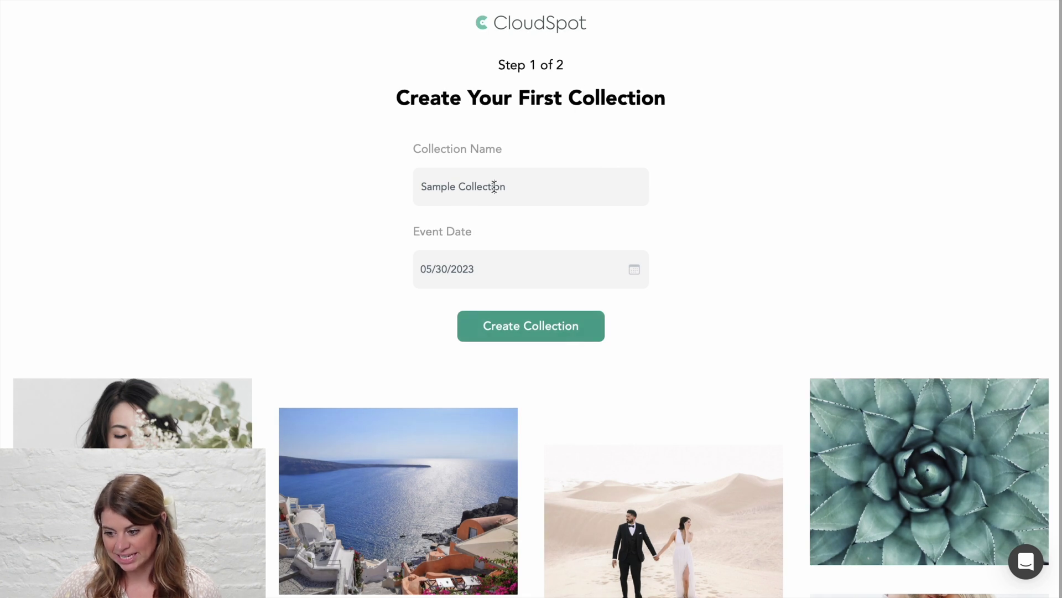
triple_click(456, 184)
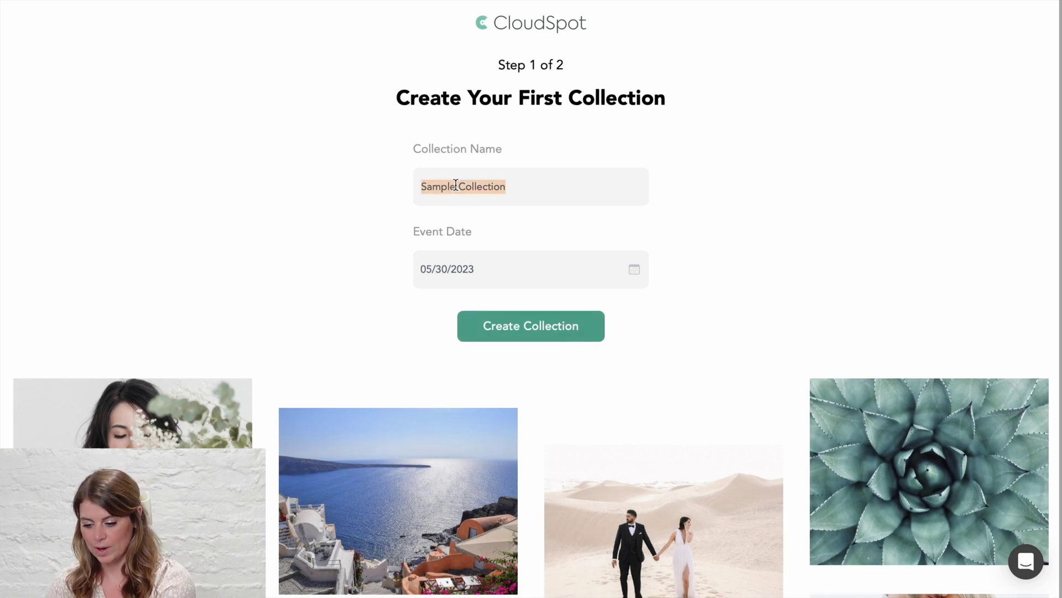
type("Wed")
type("Katelyn We")
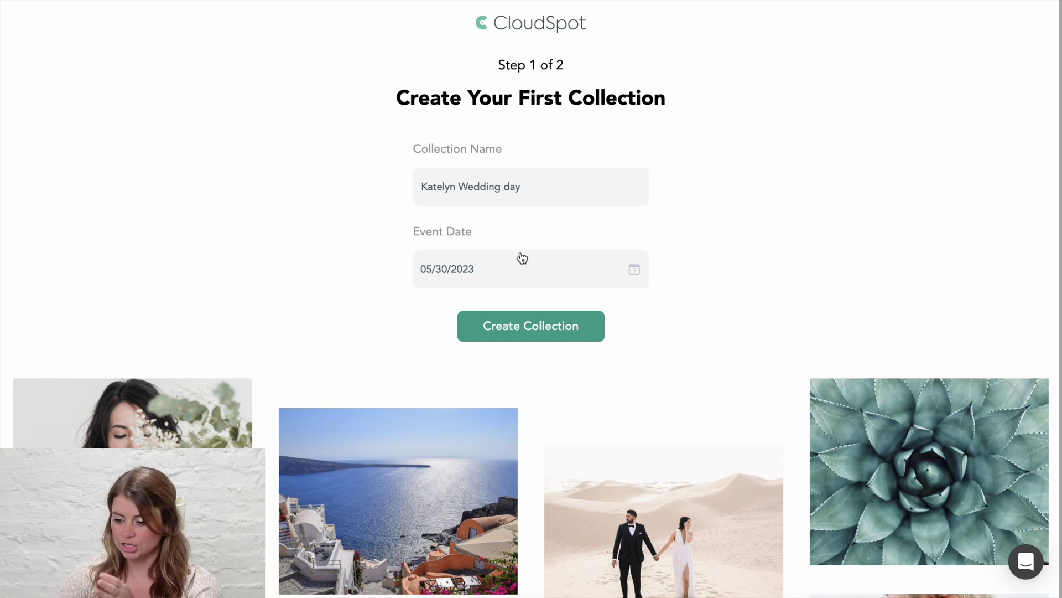
left_click(516, 323)
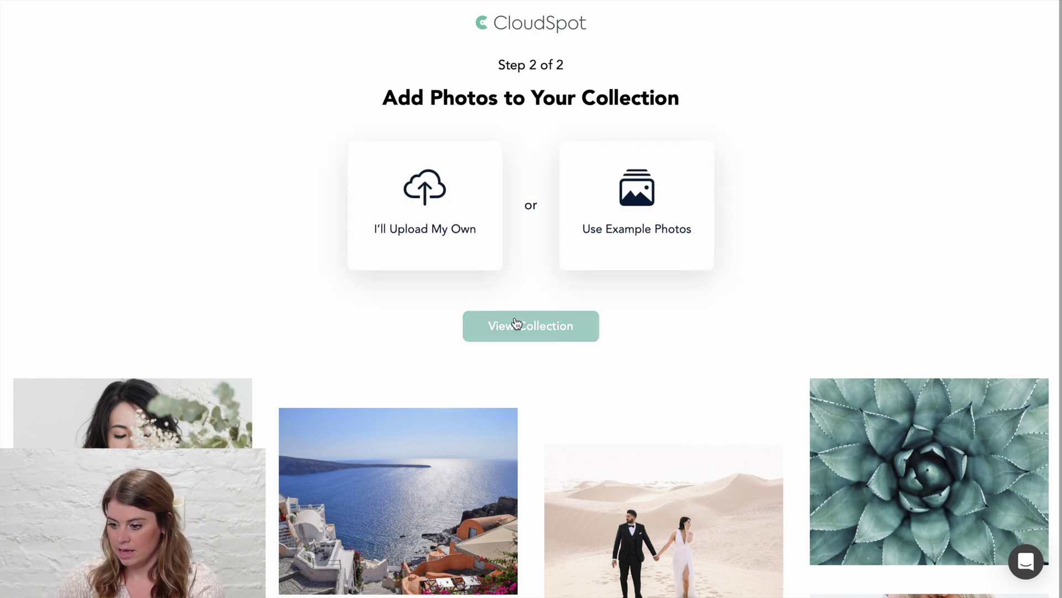
left_click(421, 194)
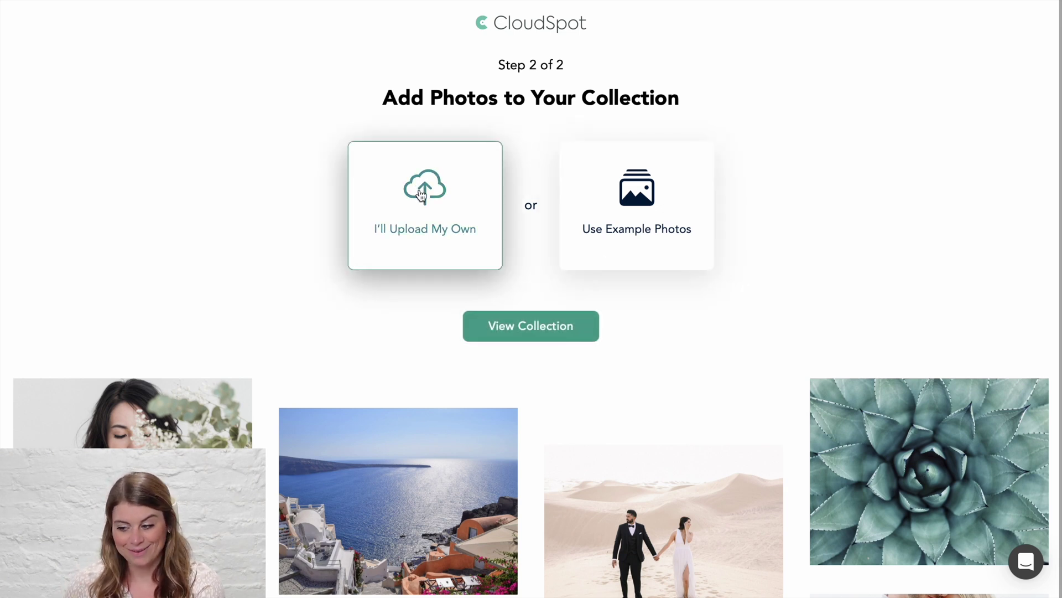
left_click(517, 338)
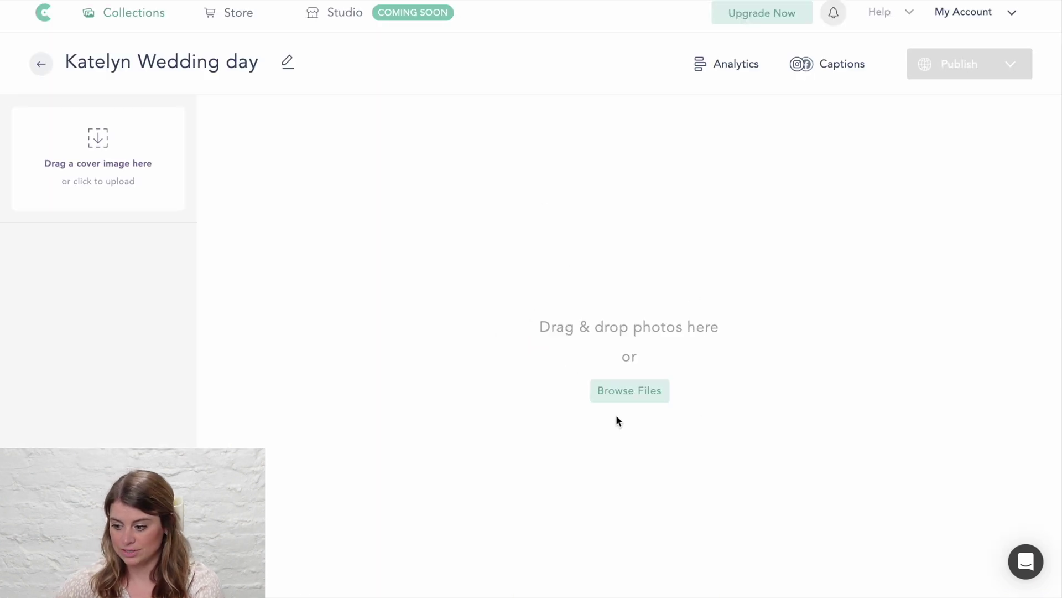
Upload hotelmorganwedding-2, -6, -8, -9 and -16 from the bethany and bob's sneaks folder
left_click(619, 391)
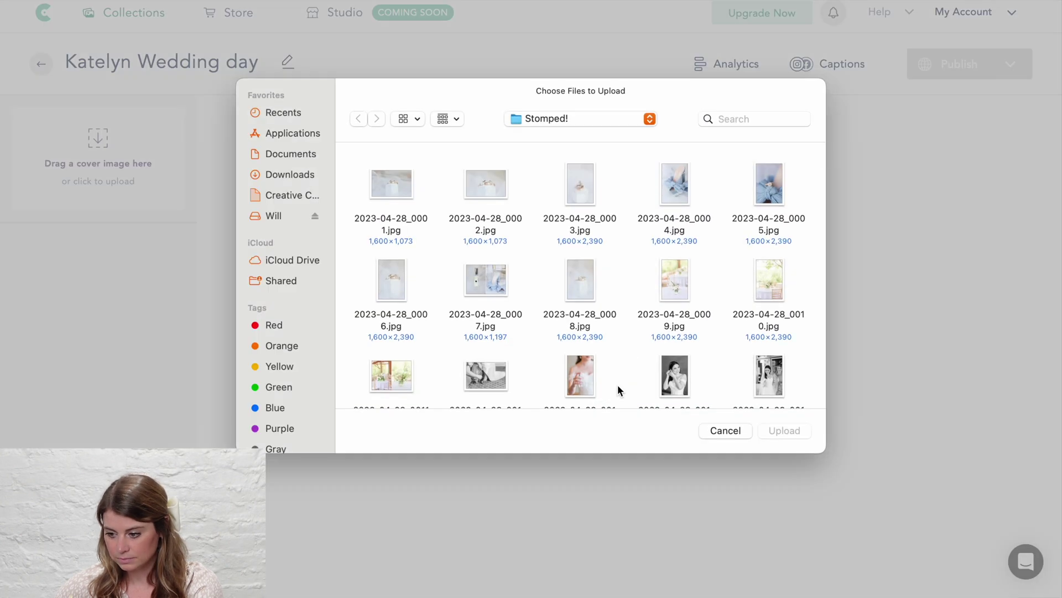
left_click(563, 116)
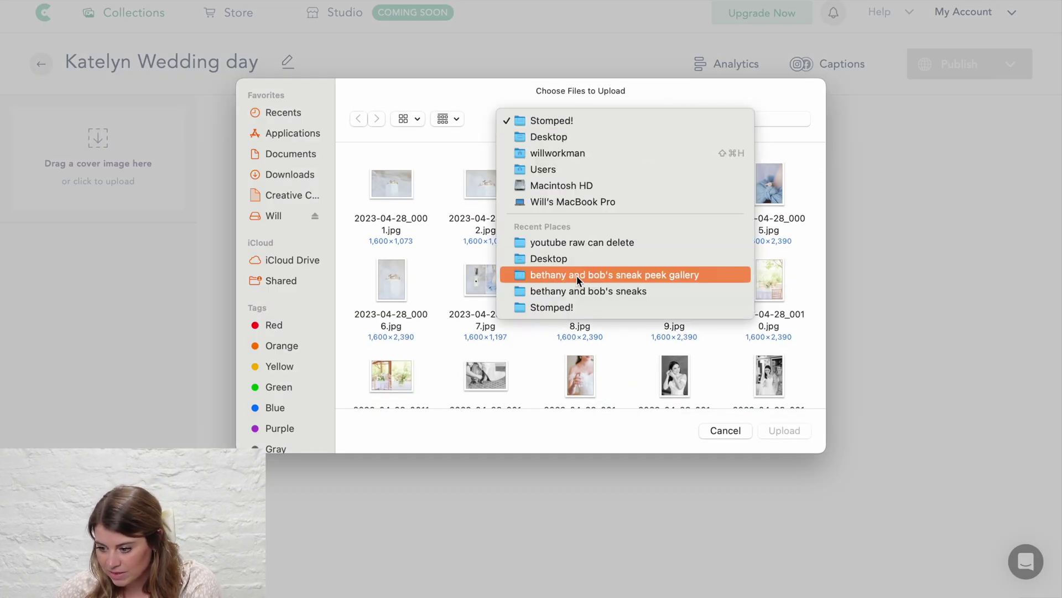
left_click(588, 287)
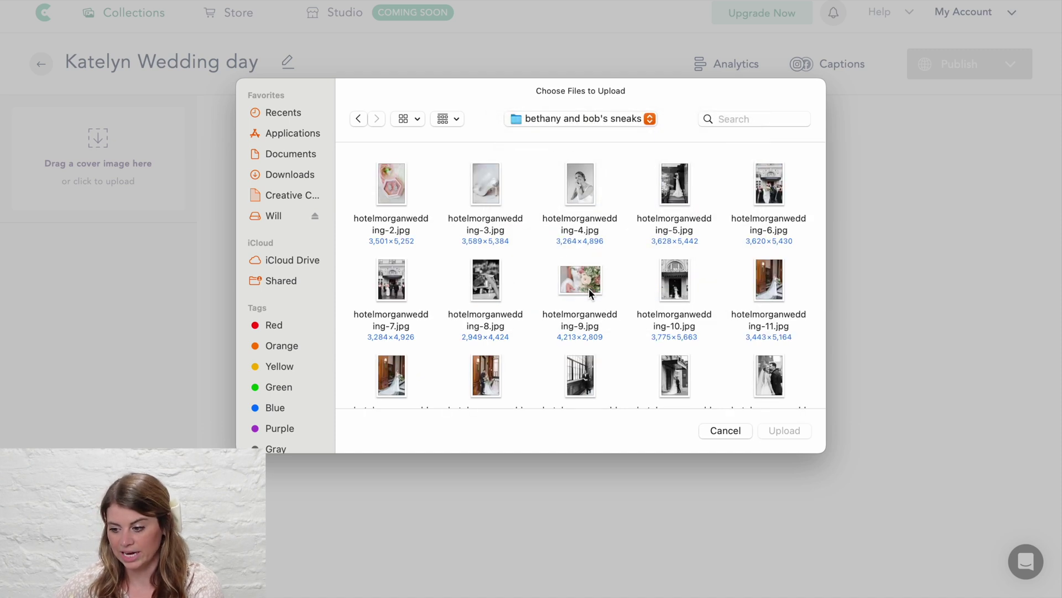
scroll(629, 237, "down", 1)
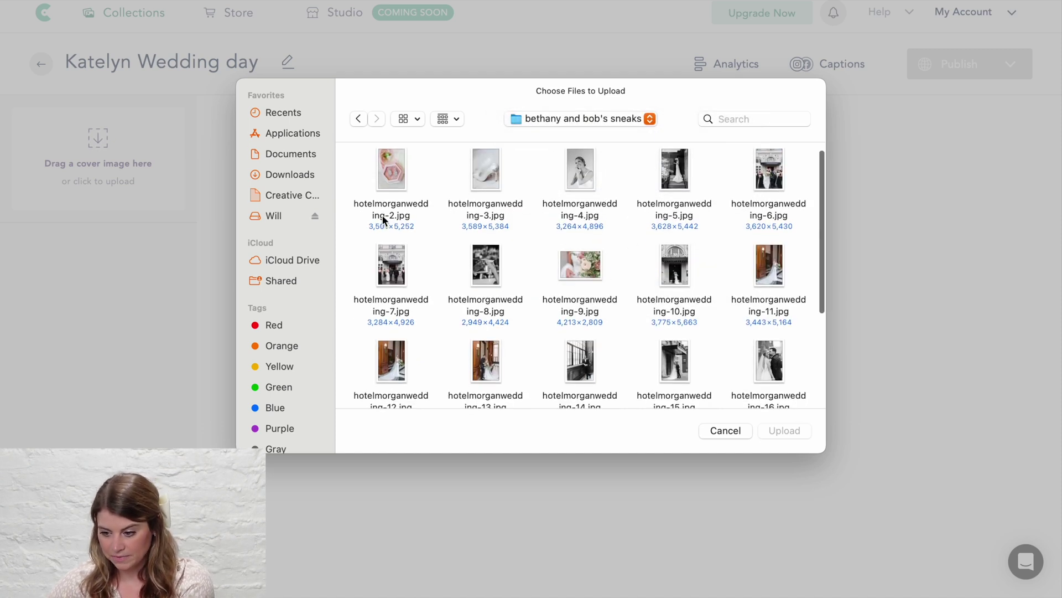
left_click(391, 171)
left_click(565, 274, "super")
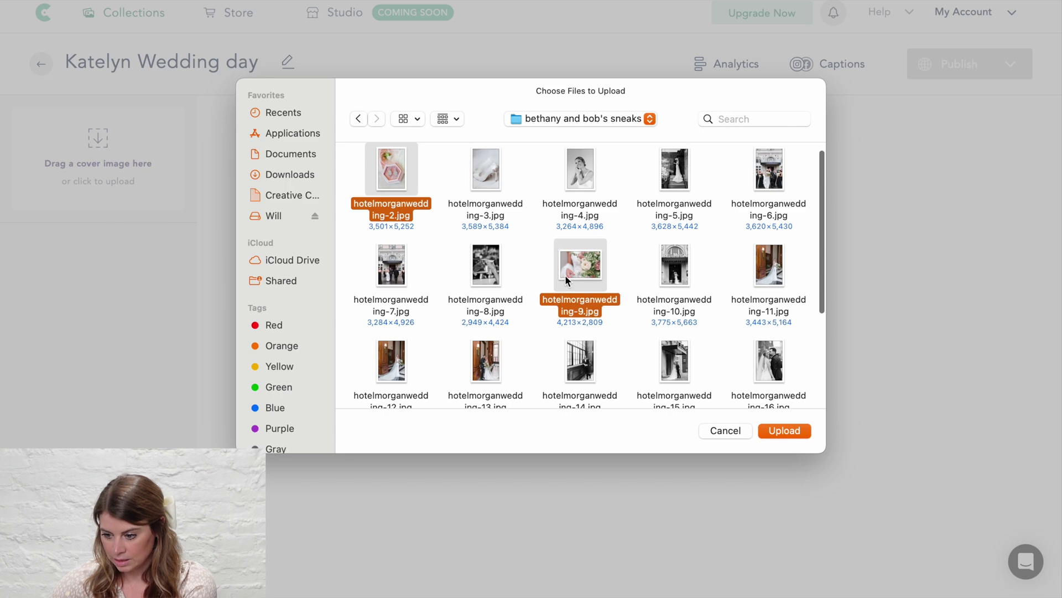
left_click(477, 277, "super")
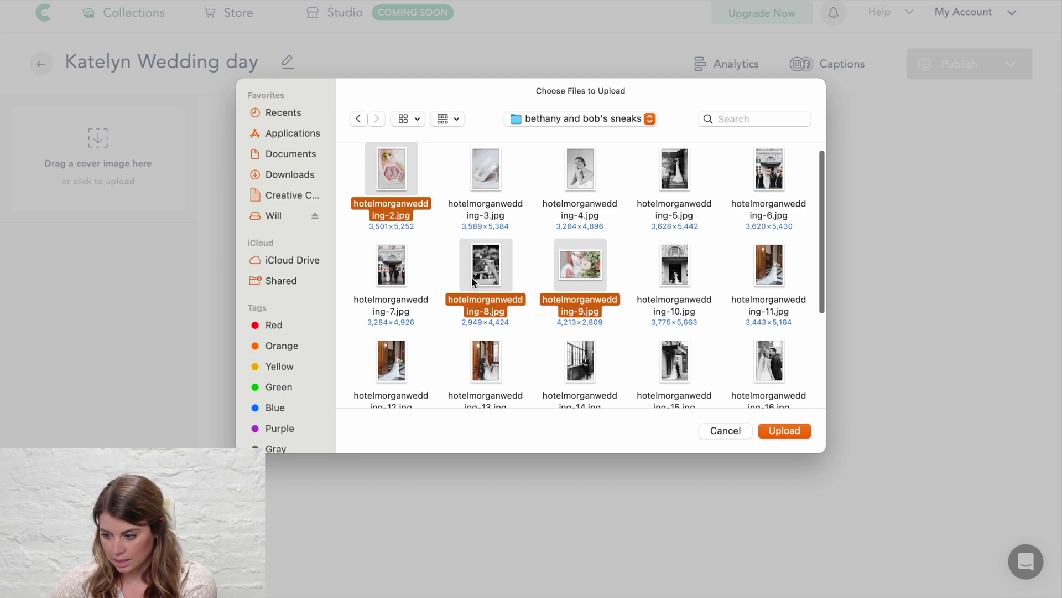
left_click(785, 170, "super")
left_click(768, 345, "super")
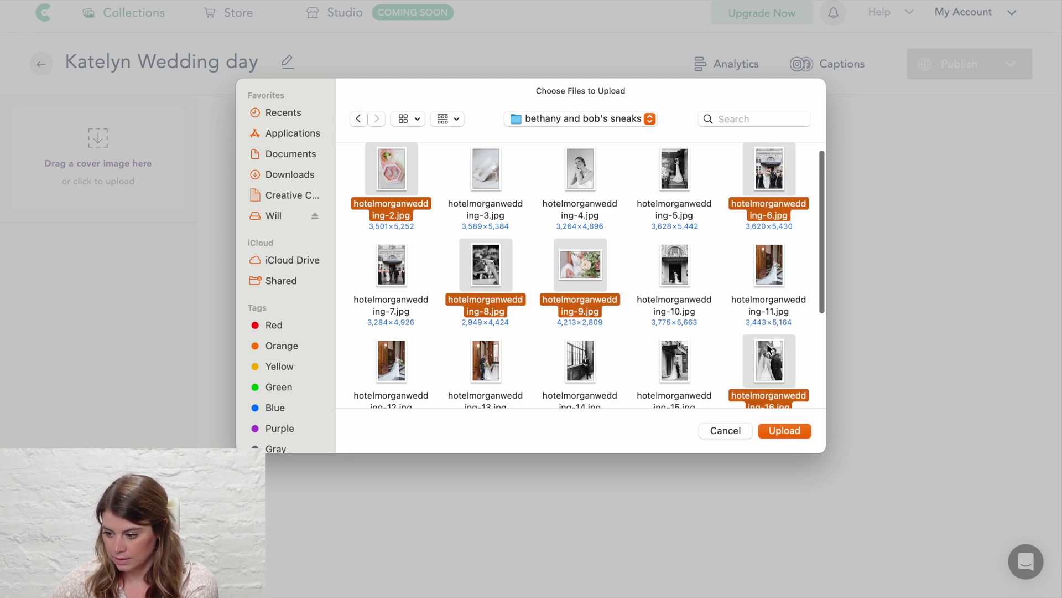
left_click(784, 430)
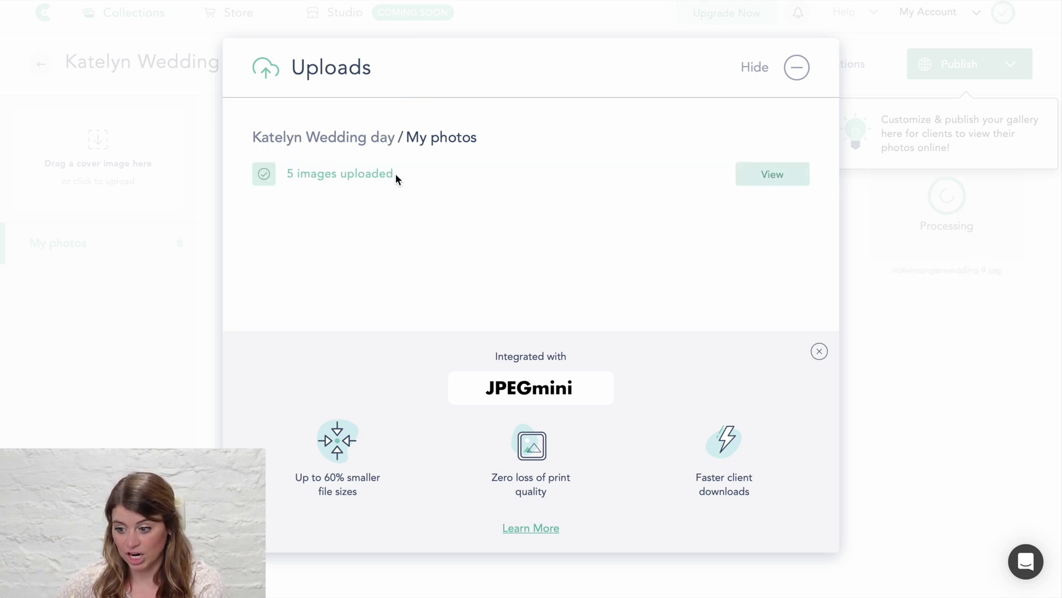
Set hotelmorganwedding-9.jpg as the collection's cover image
left_click(782, 176)
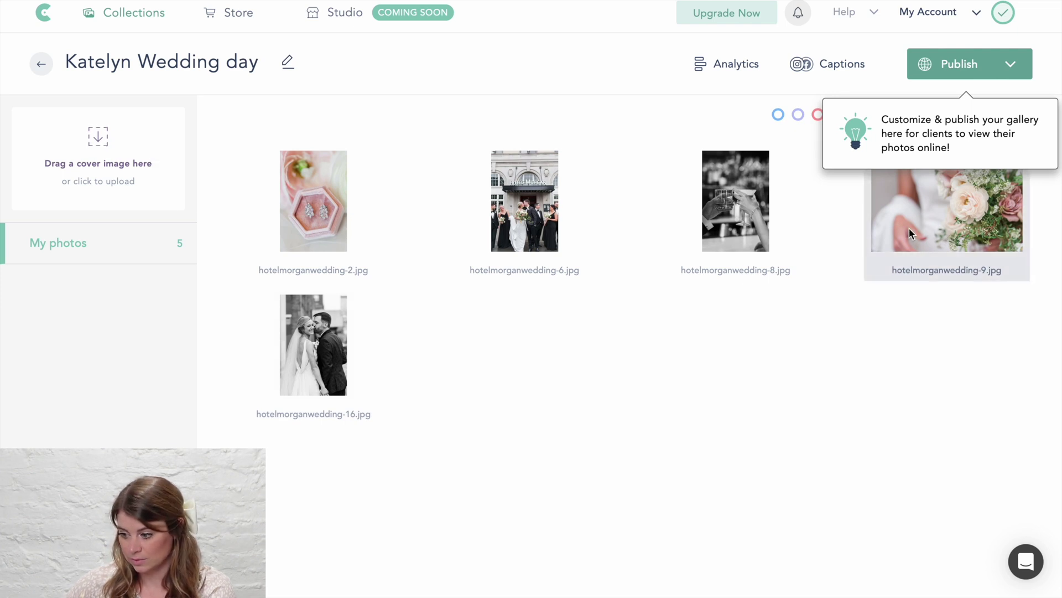
left_click_drag(950, 238, 116, 210)
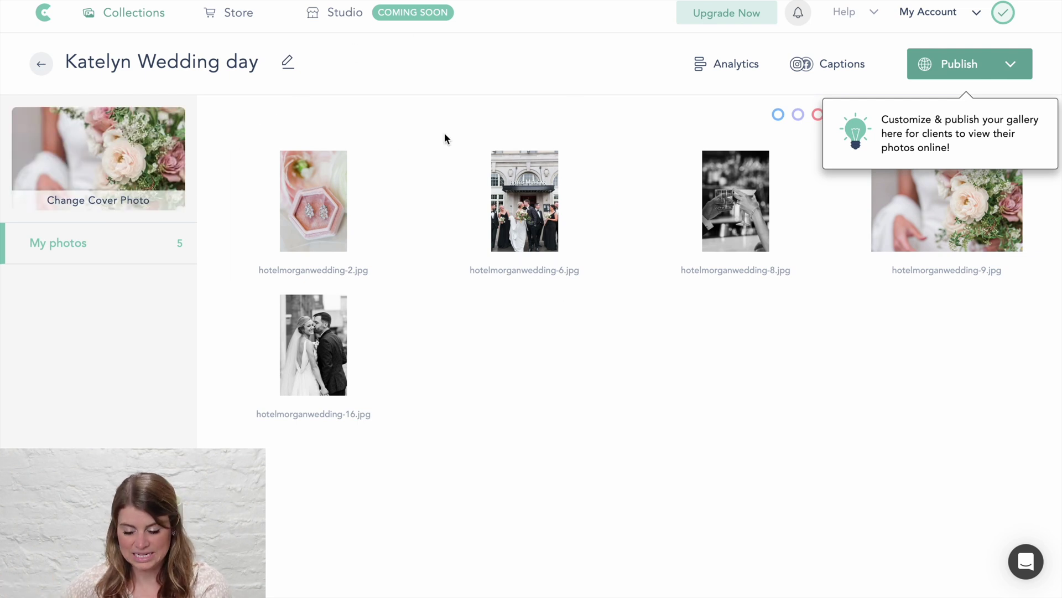
Rename the My photos folder to 'Photographer's Favorites' and start publishing the collection as a gallery
left_click(183, 249)
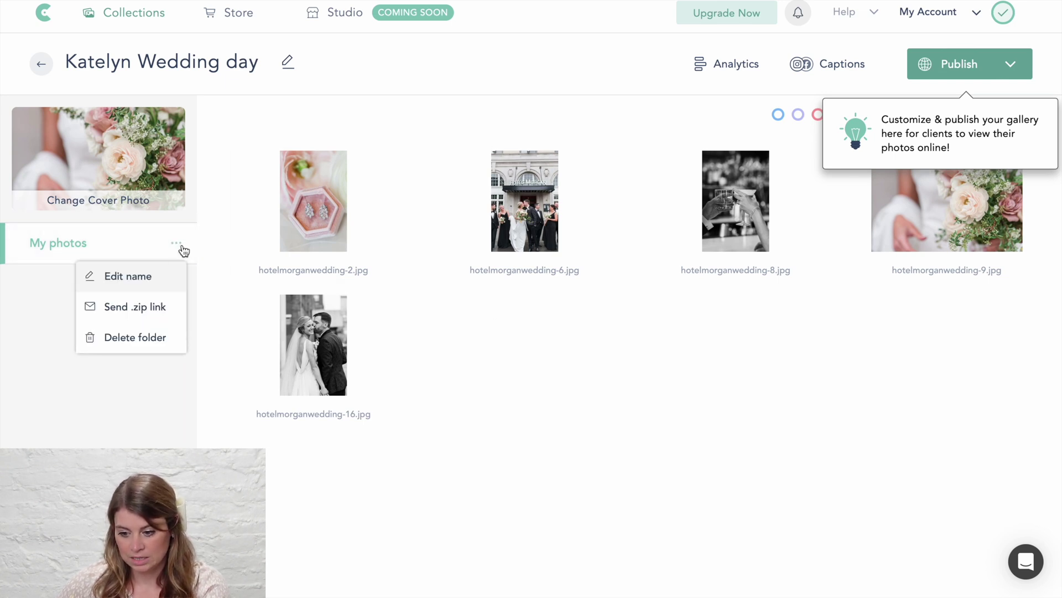
left_click(149, 280)
triple_click(25, 244)
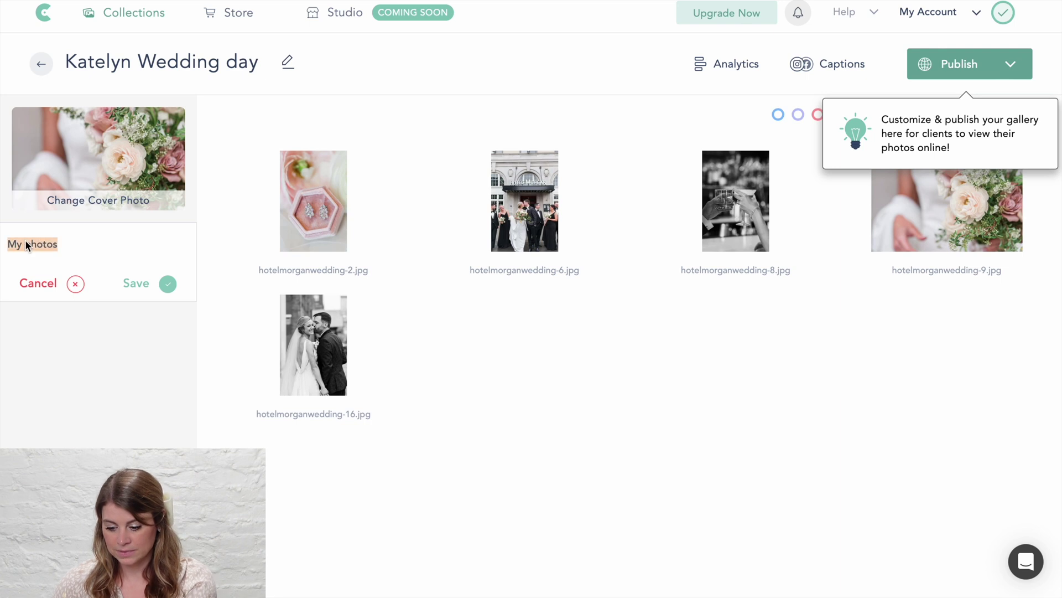
key("BackSpace")
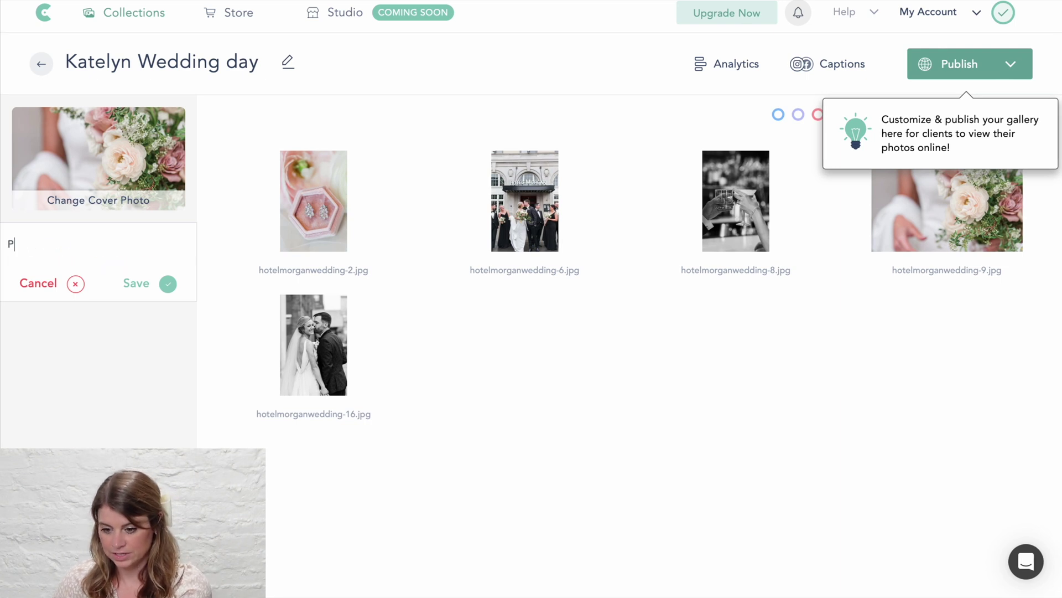
type("hotographer's Favor")
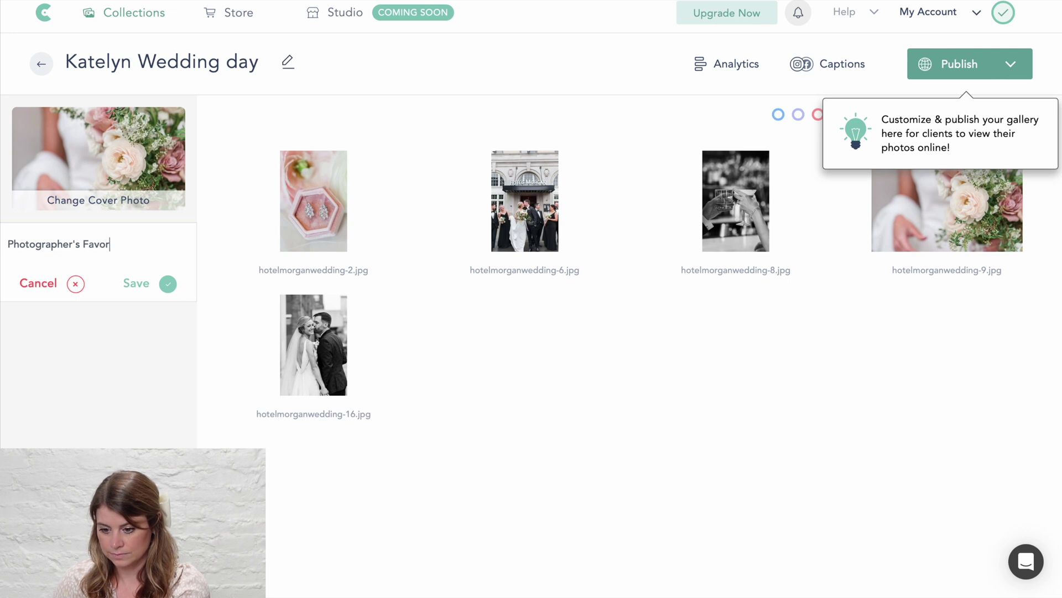
type("ites")
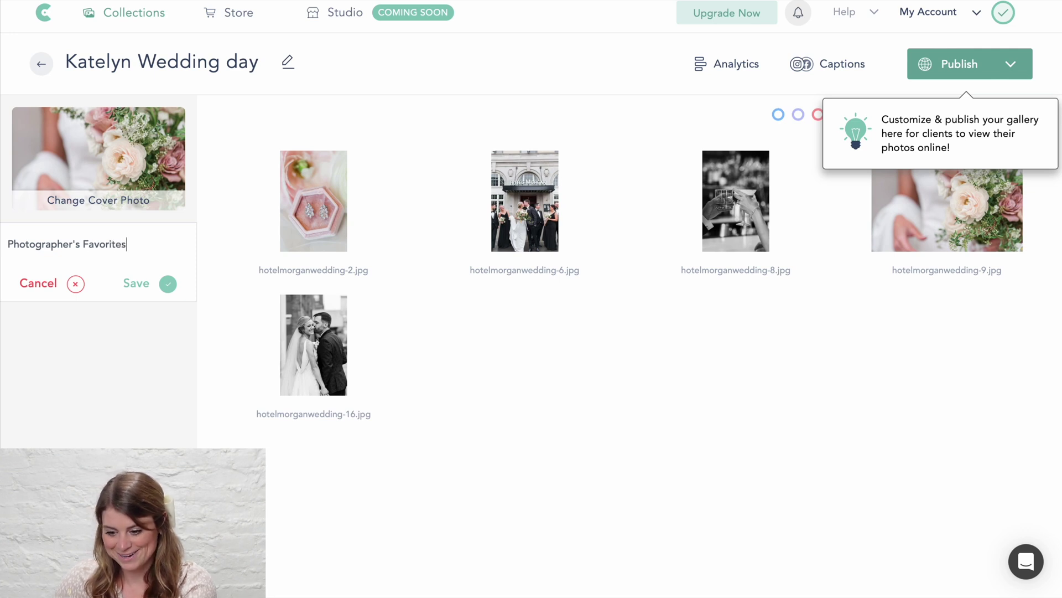
left_click(144, 294)
left_click(959, 64)
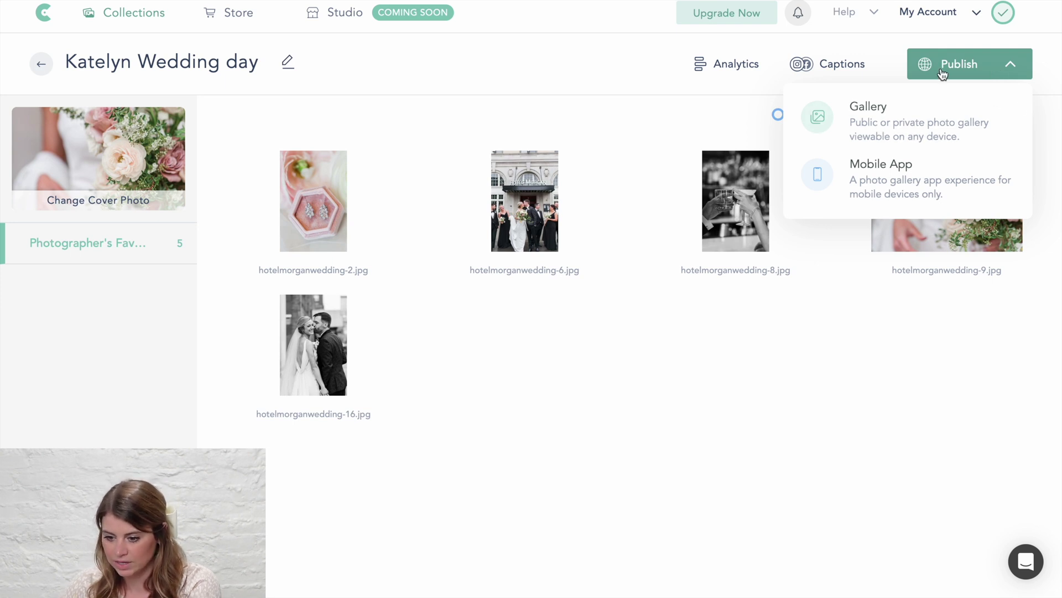
left_click(921, 122)
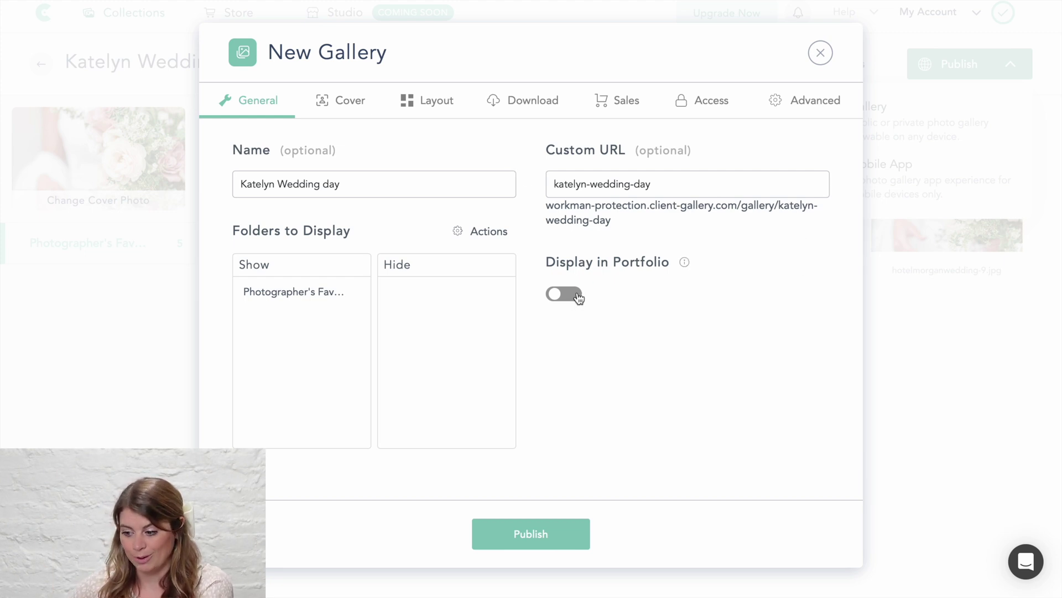
Show the gallery in the portfolio under the Wedding category
left_click(565, 294)
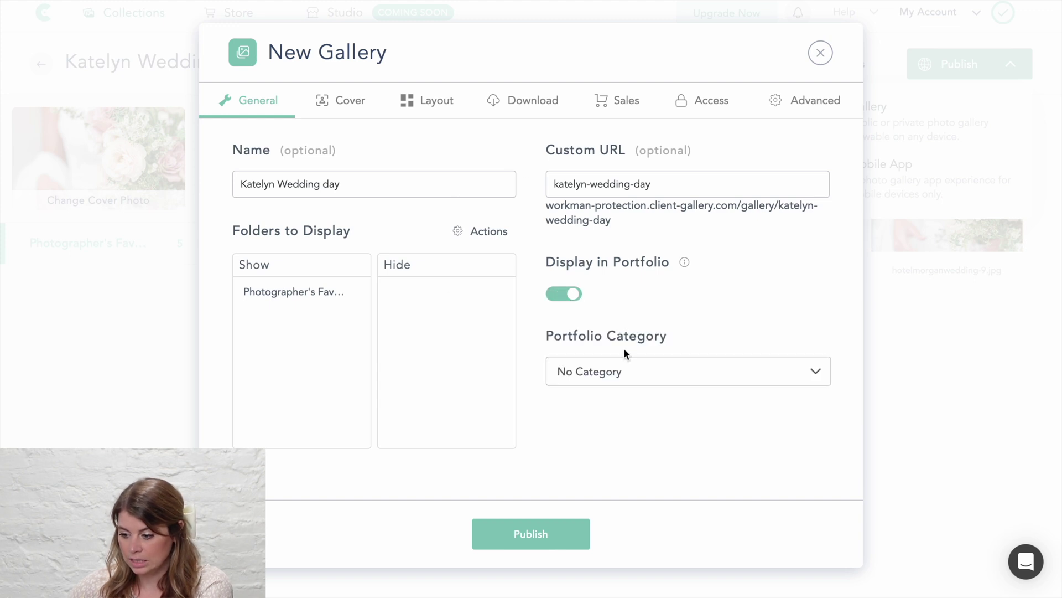
left_click(601, 376)
left_click(613, 277)
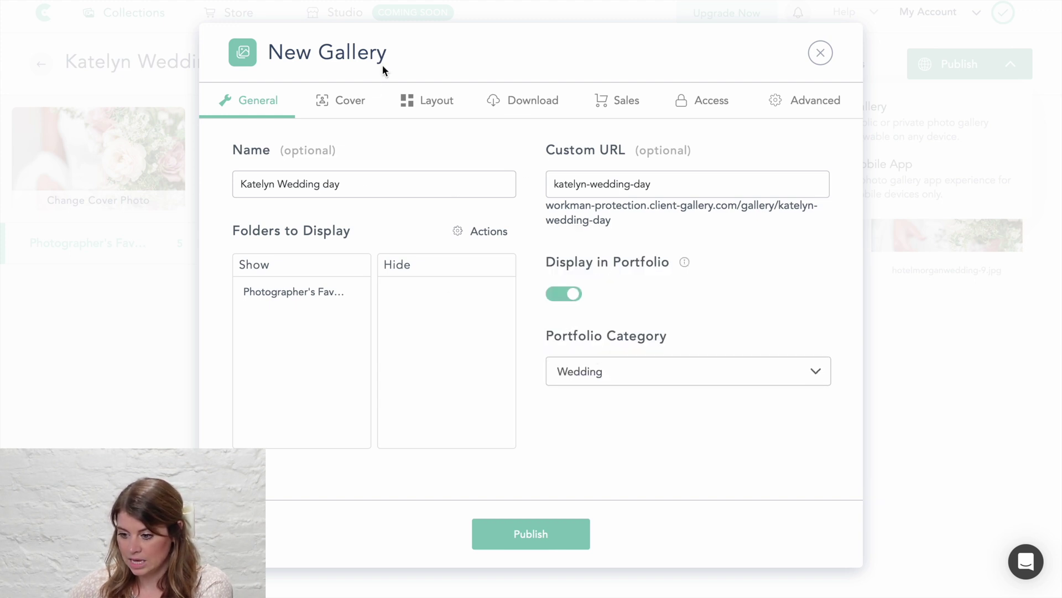
Choose the Bottom Bar cover style after comparing others, checking mobile and desktop previews
left_click(350, 104)
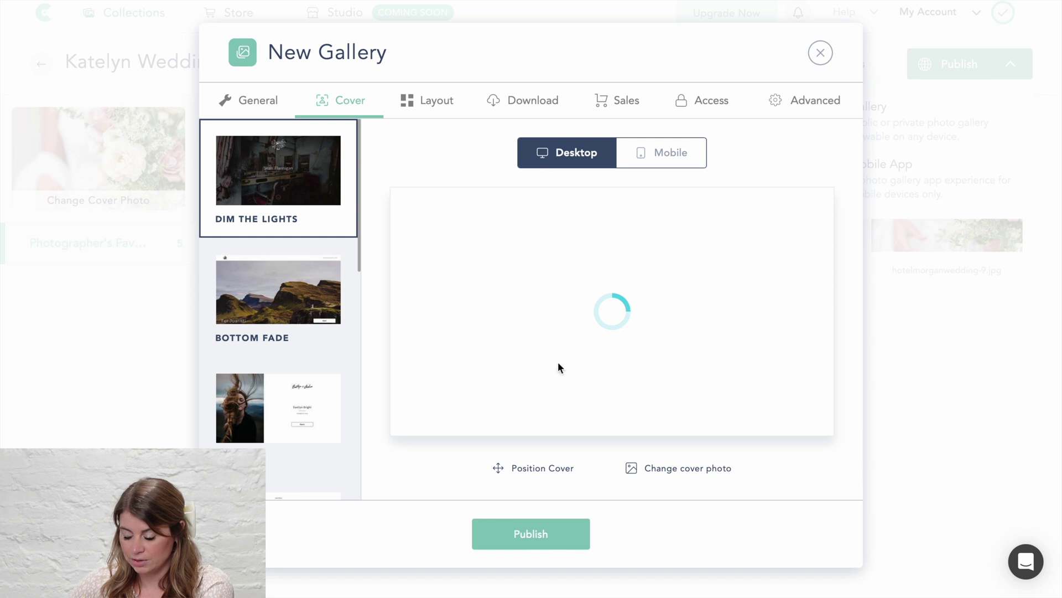
scroll(297, 304, "down", 3)
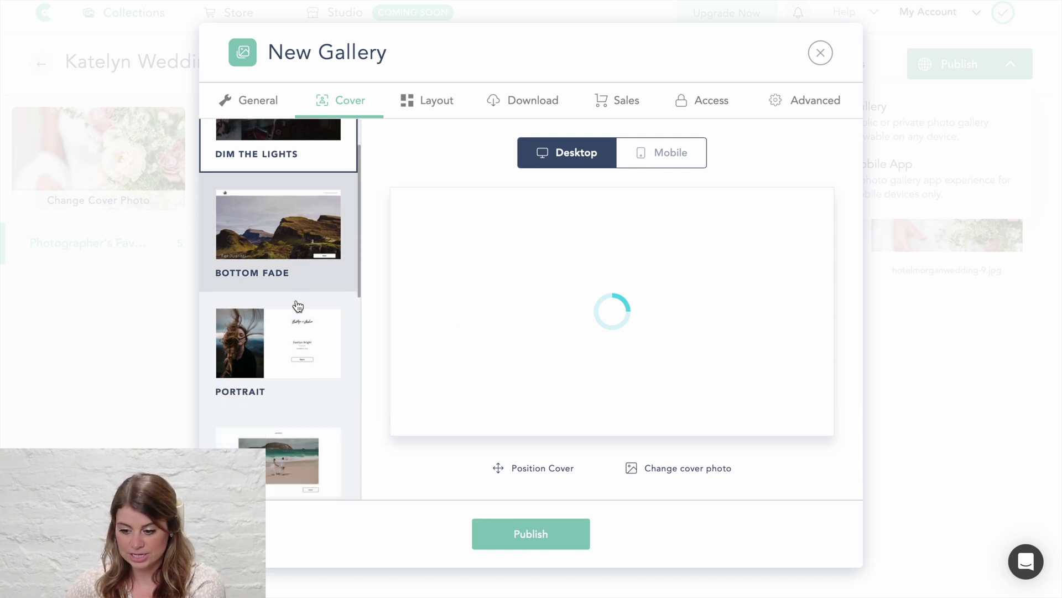
scroll(297, 306, "down", 1)
scroll(298, 310, "up", 4)
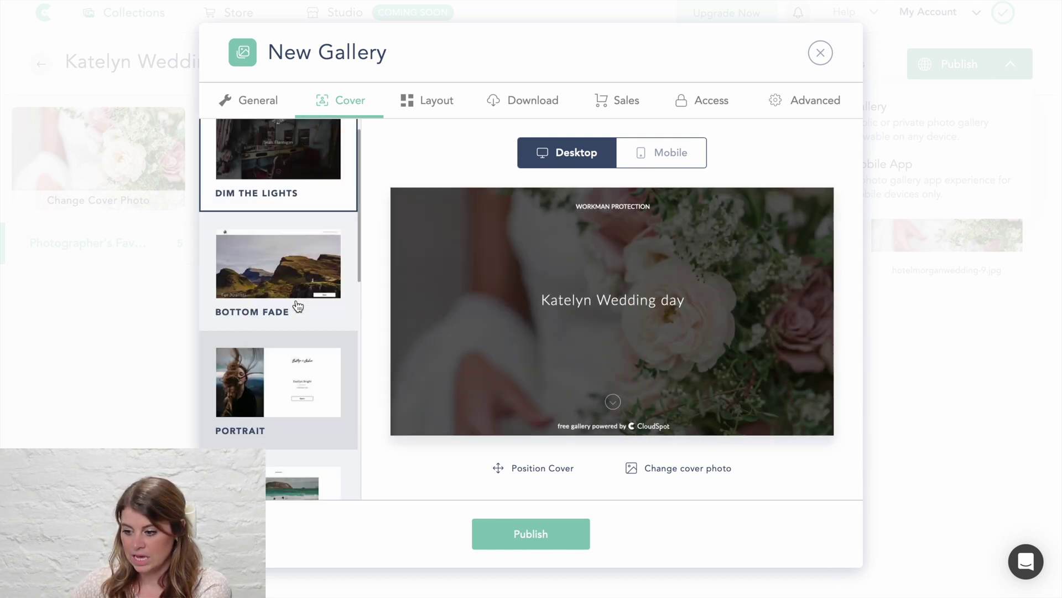
left_click(309, 289)
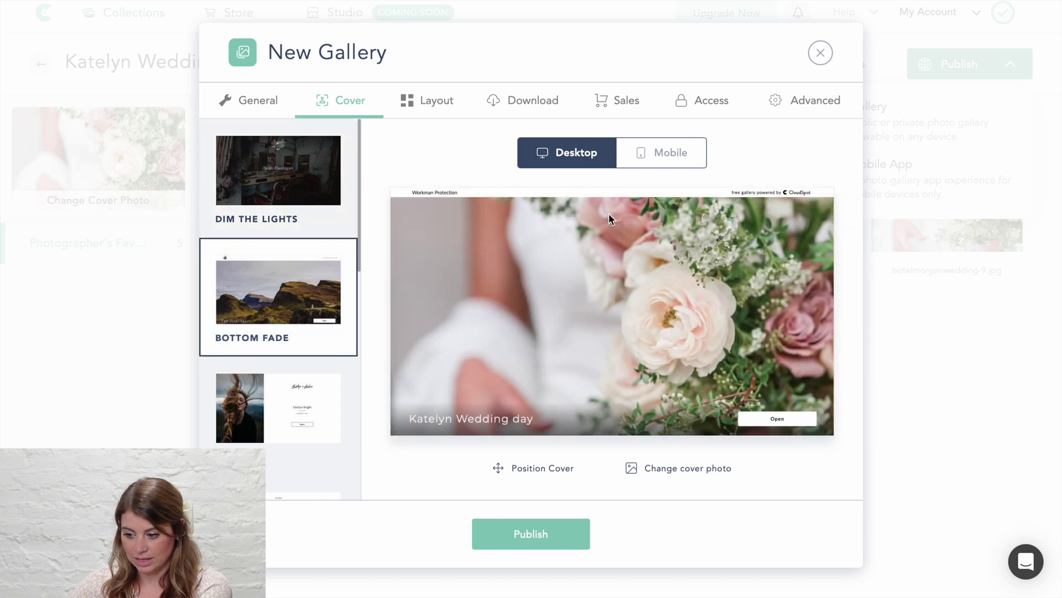
left_click(256, 422)
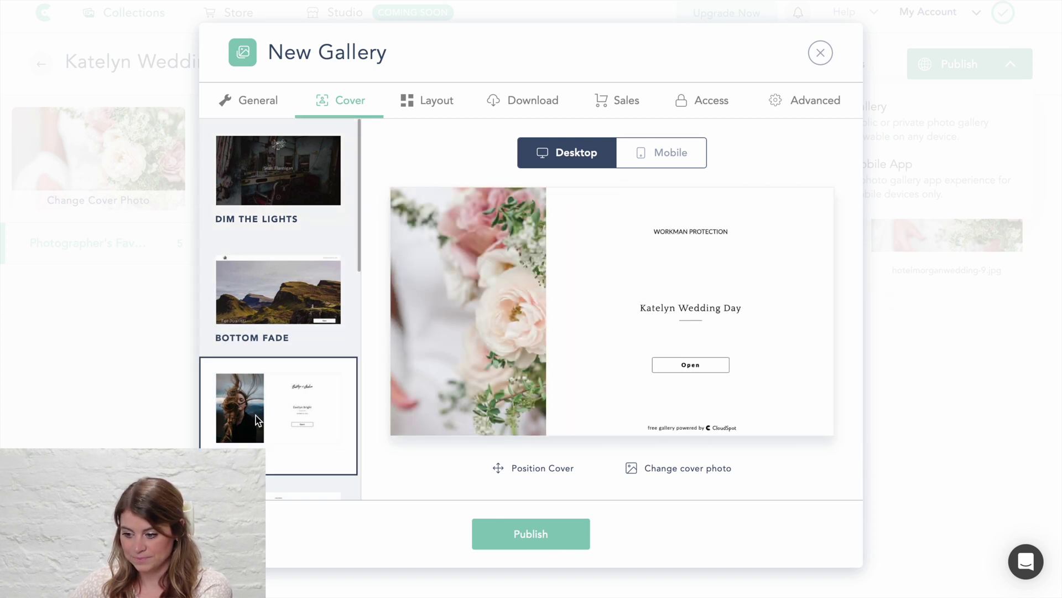
scroll(273, 405, "down", 2)
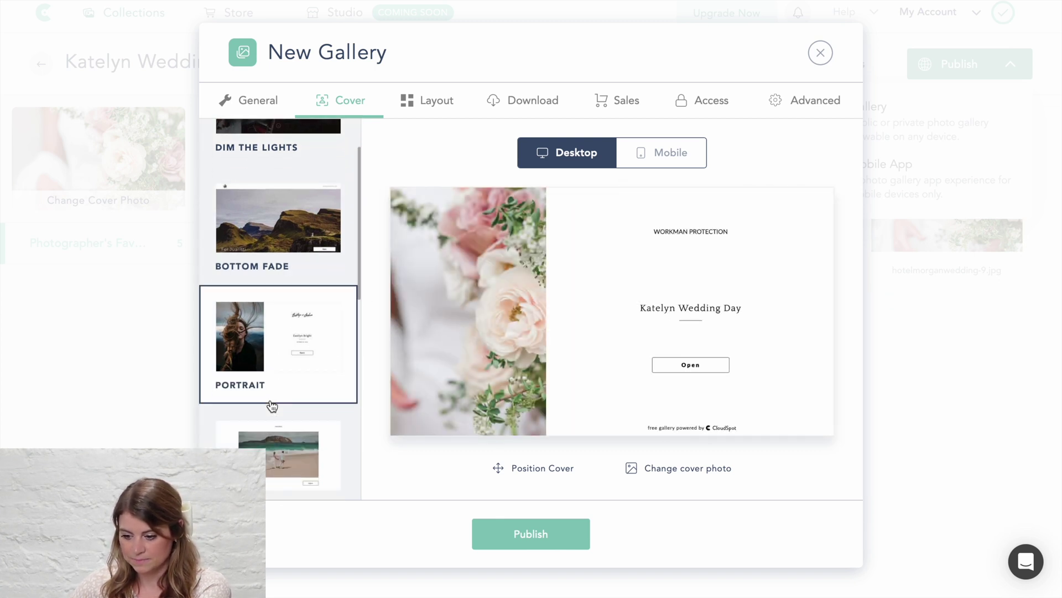
left_click(267, 440)
scroll(303, 373, "down", 5)
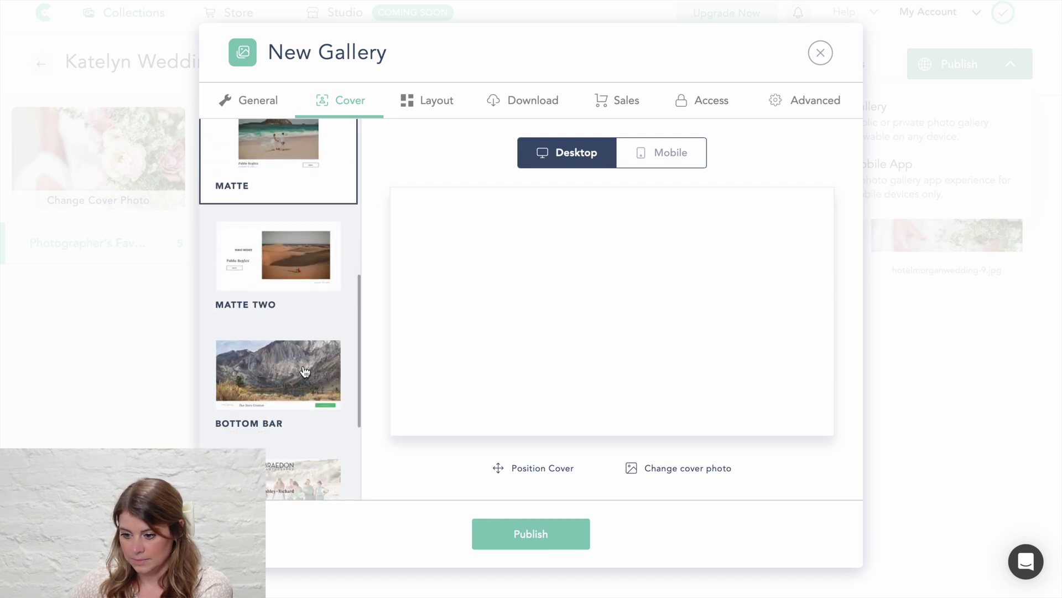
scroll(305, 370, "down", 1)
left_click(305, 371)
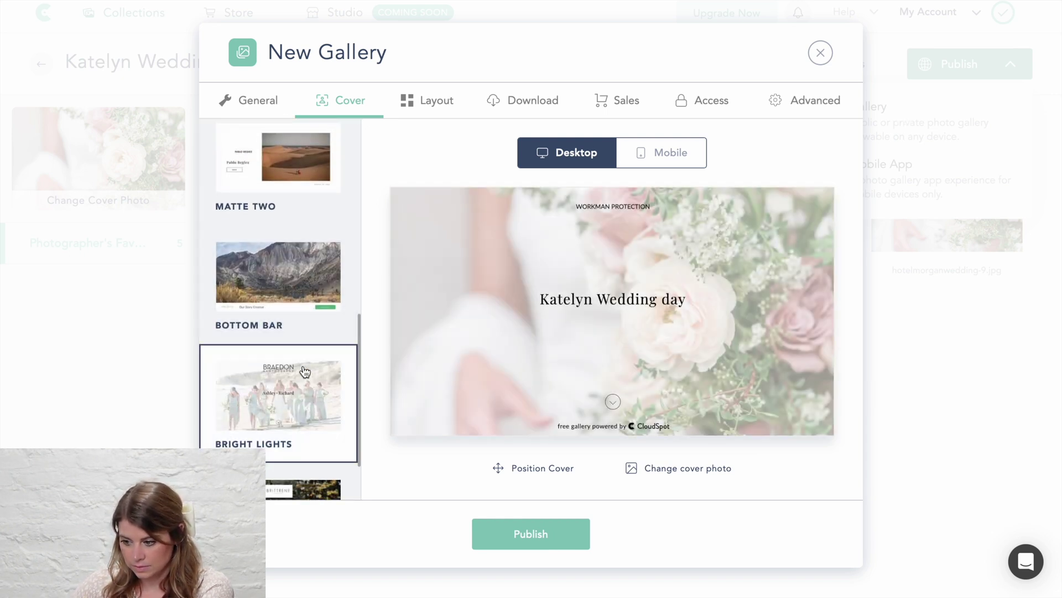
left_click(299, 412)
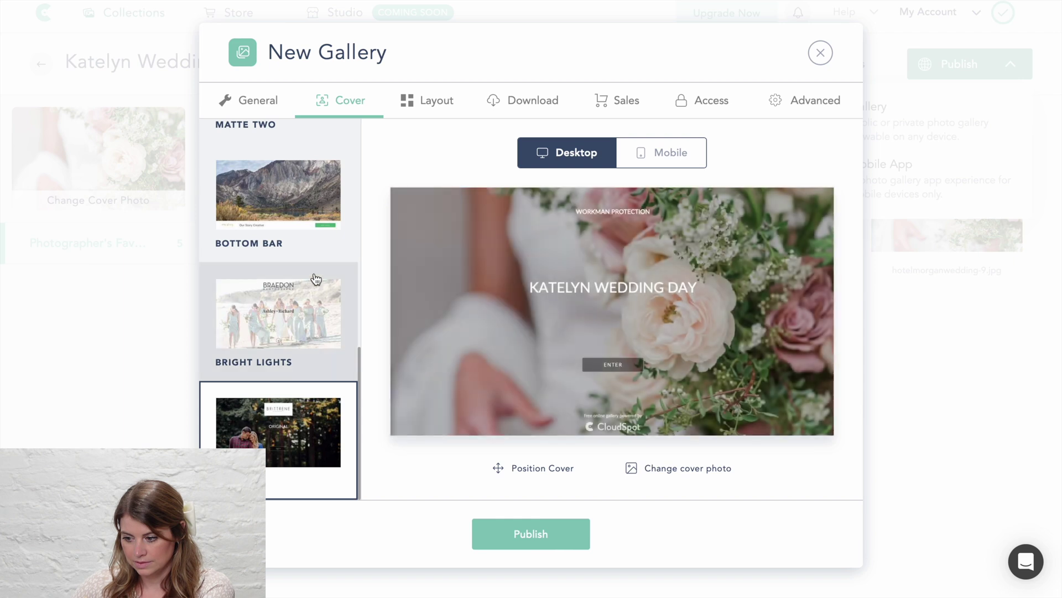
left_click(341, 243)
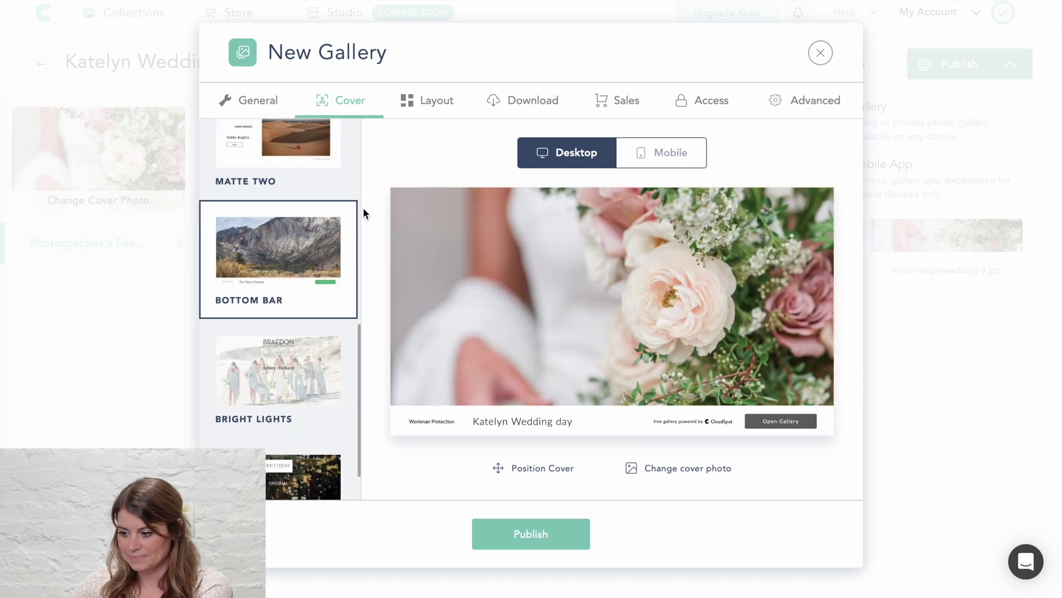
left_click(656, 153)
left_click(598, 155)
Switch the gallery's photo layout to Large Column
left_click(437, 99)
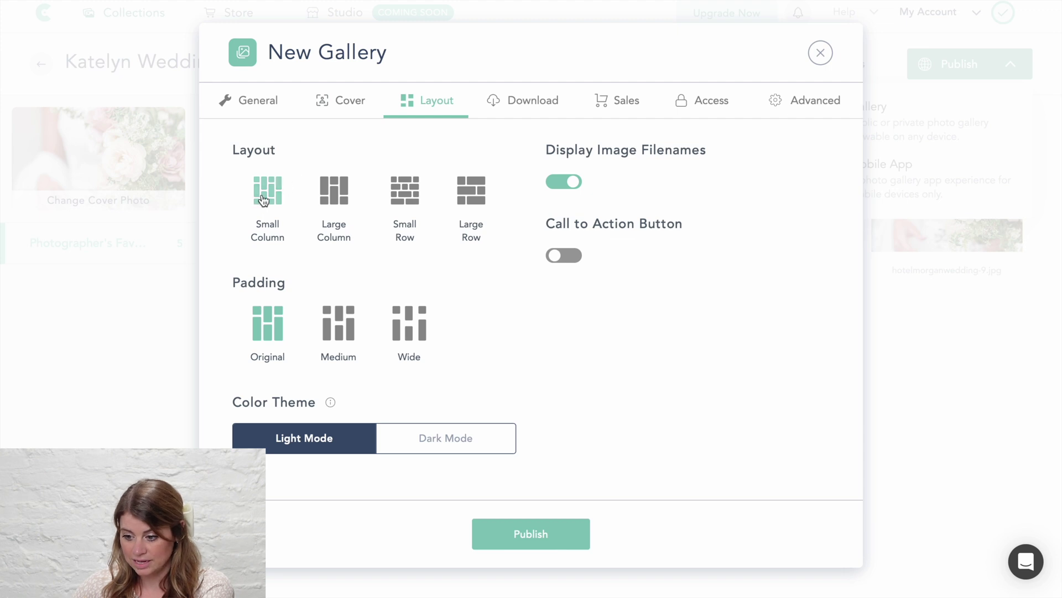
left_click(330, 205)
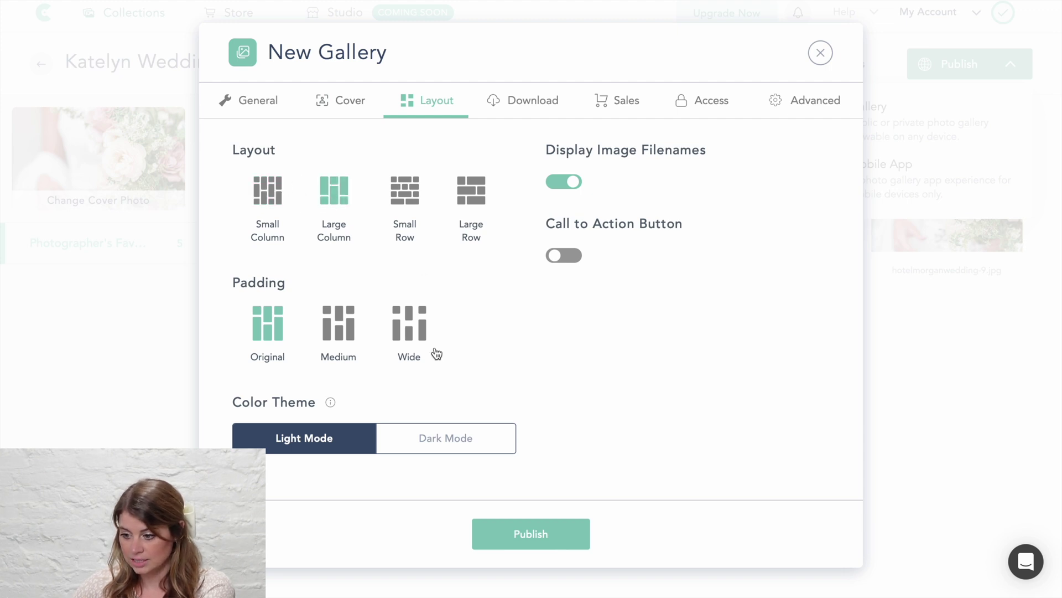
left_click(526, 105)
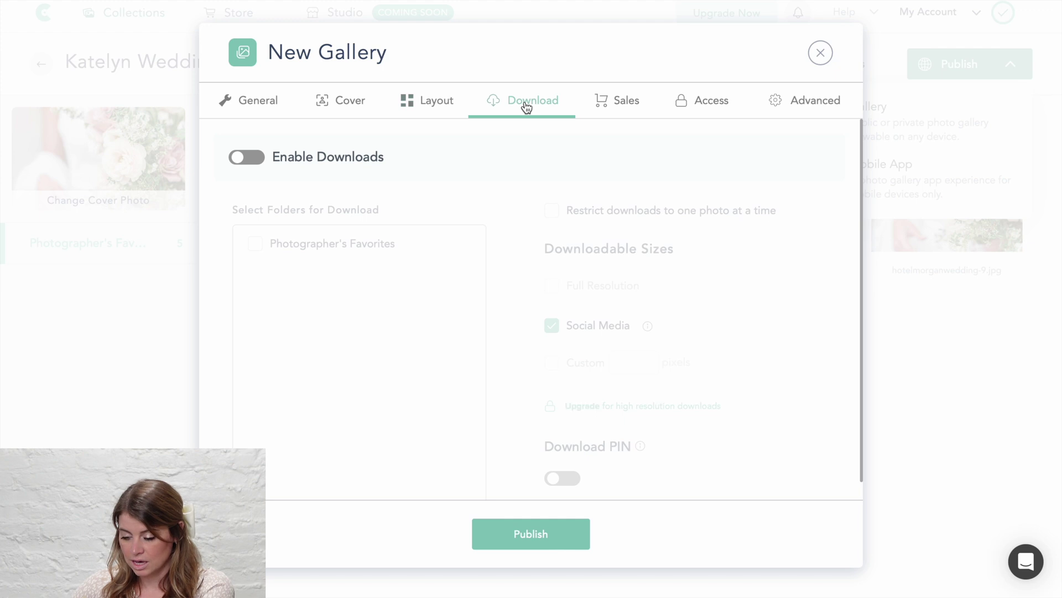
Enable downloads of the Photographer's Favorites folder at Social Media size
left_click(249, 162)
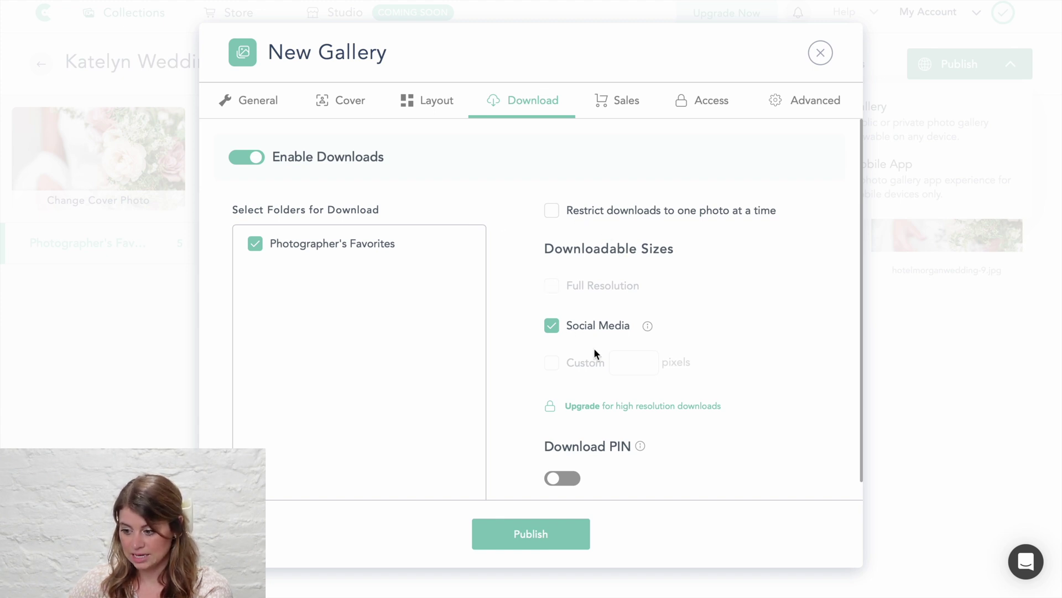
scroll(603, 368, "down", 1)
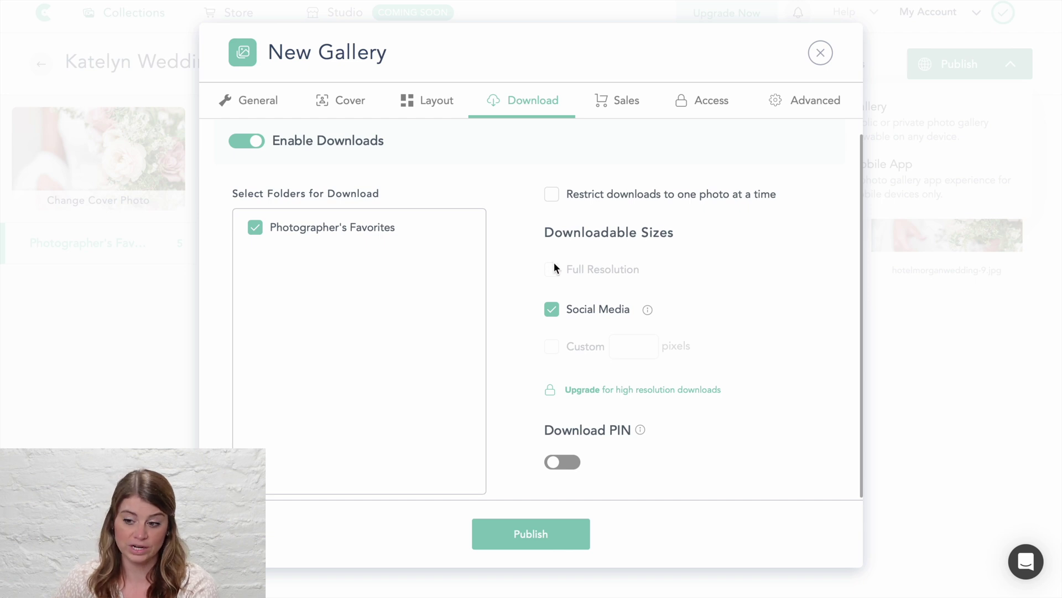
scroll(580, 288, "down", 1)
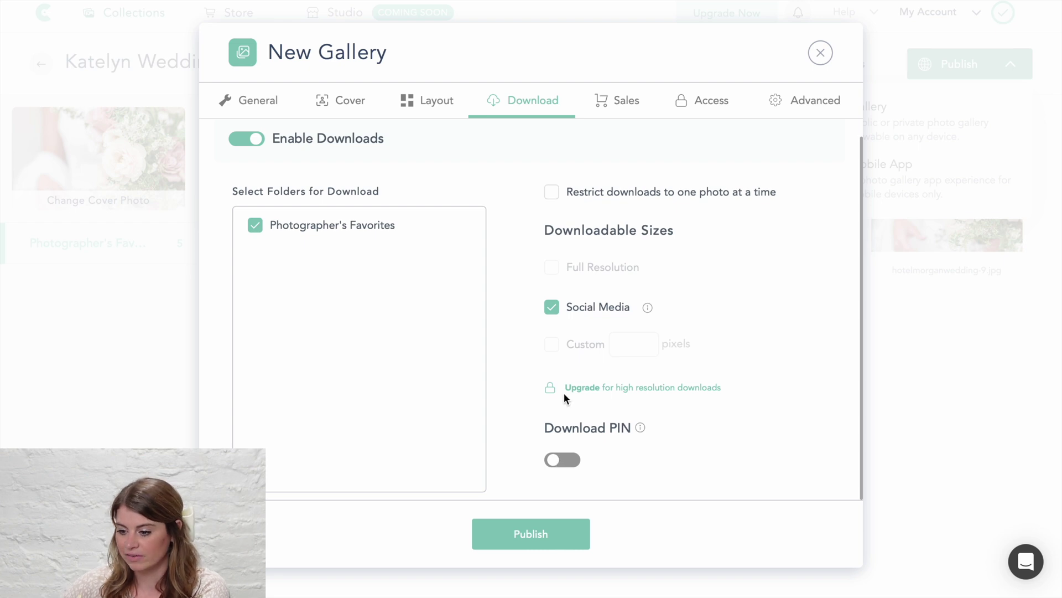
left_click(615, 103)
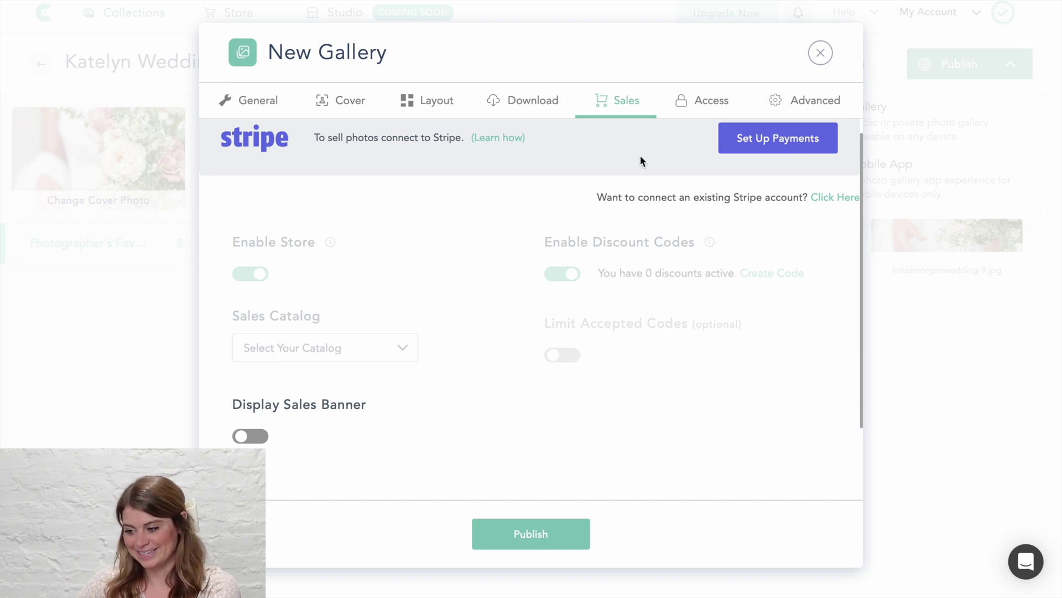
Review the Access settings and publish the Katelyn Wedding day gallery
left_click(698, 107)
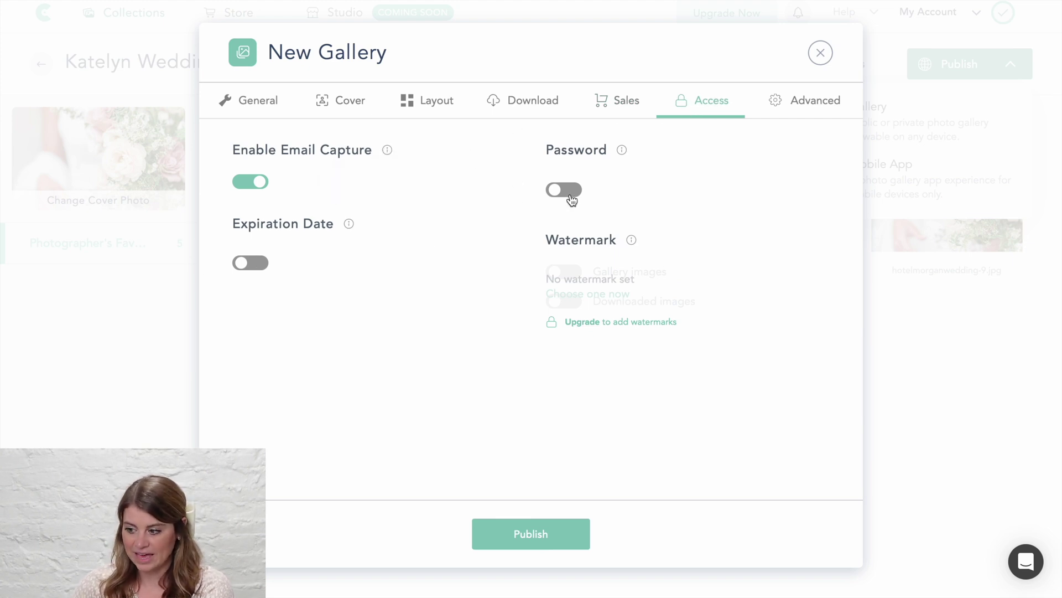
left_click(516, 533)
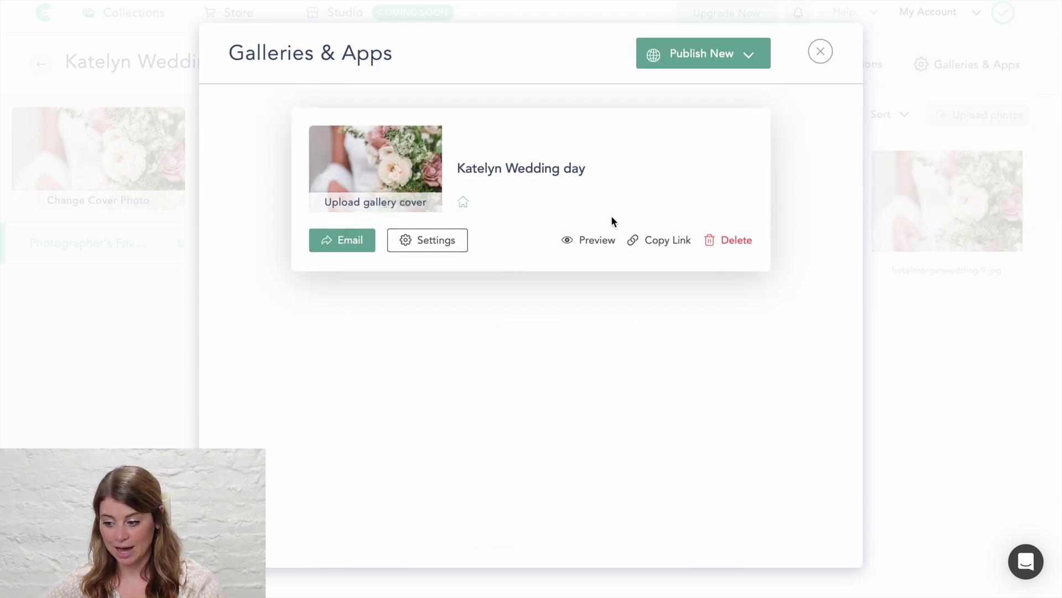
Copy the gallery link and set up an Online Gallery email using the Default Template
left_click(681, 240)
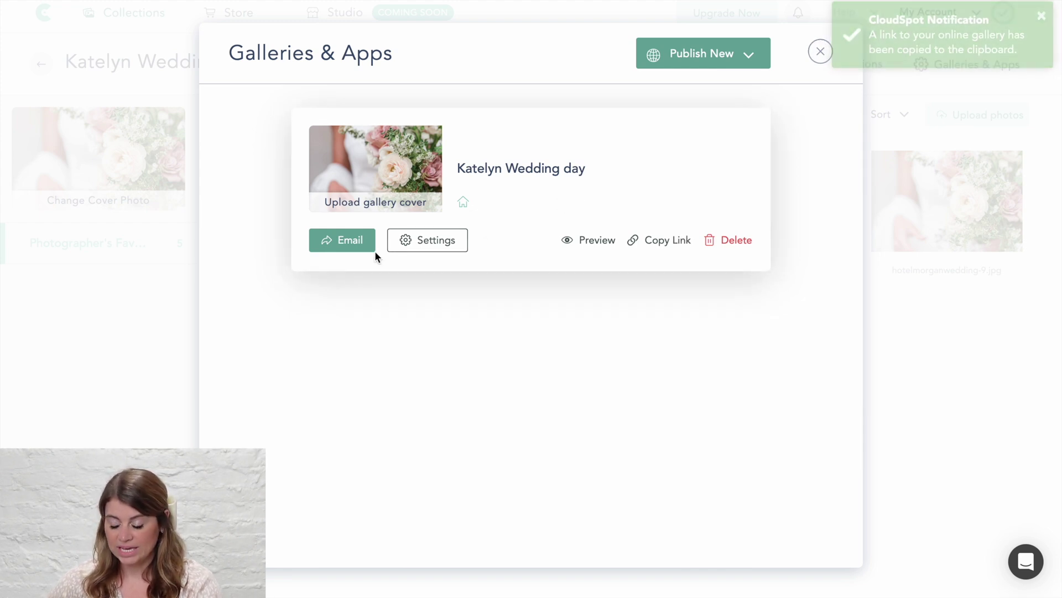
left_click(342, 240)
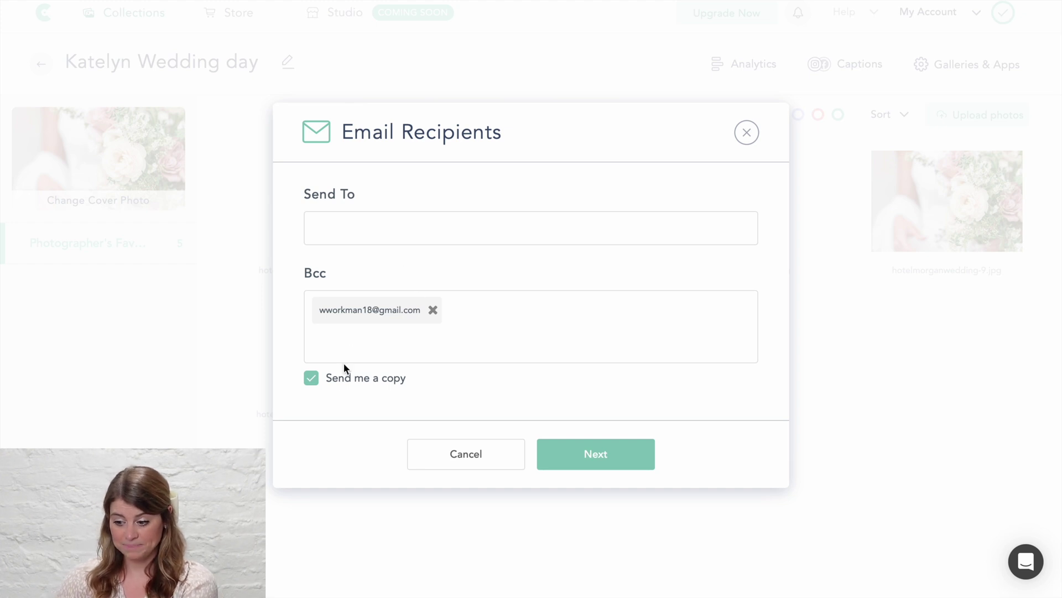
left_click(551, 453)
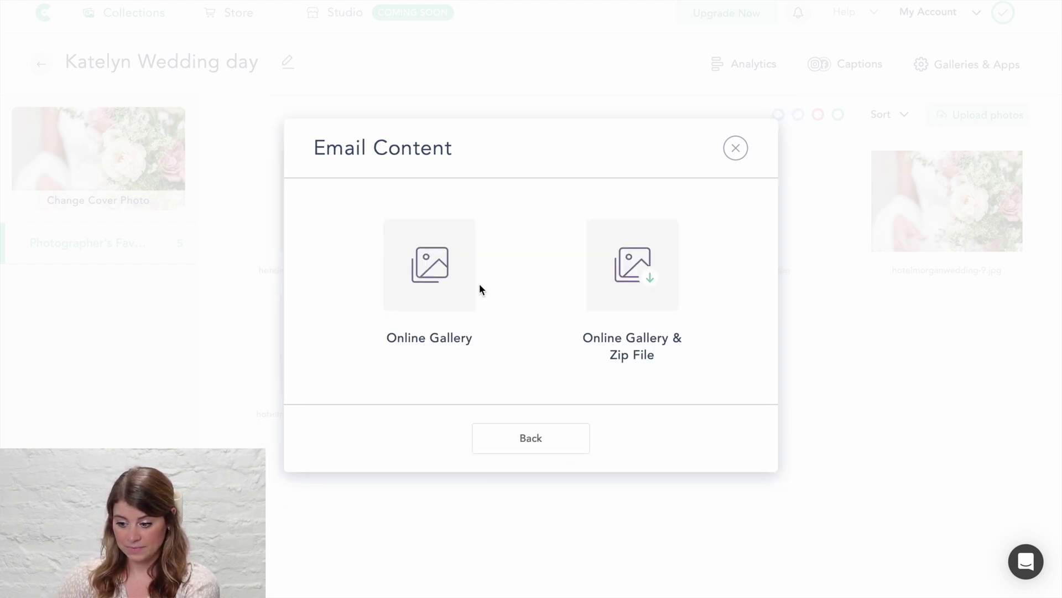
left_click(460, 282)
left_click(348, 162)
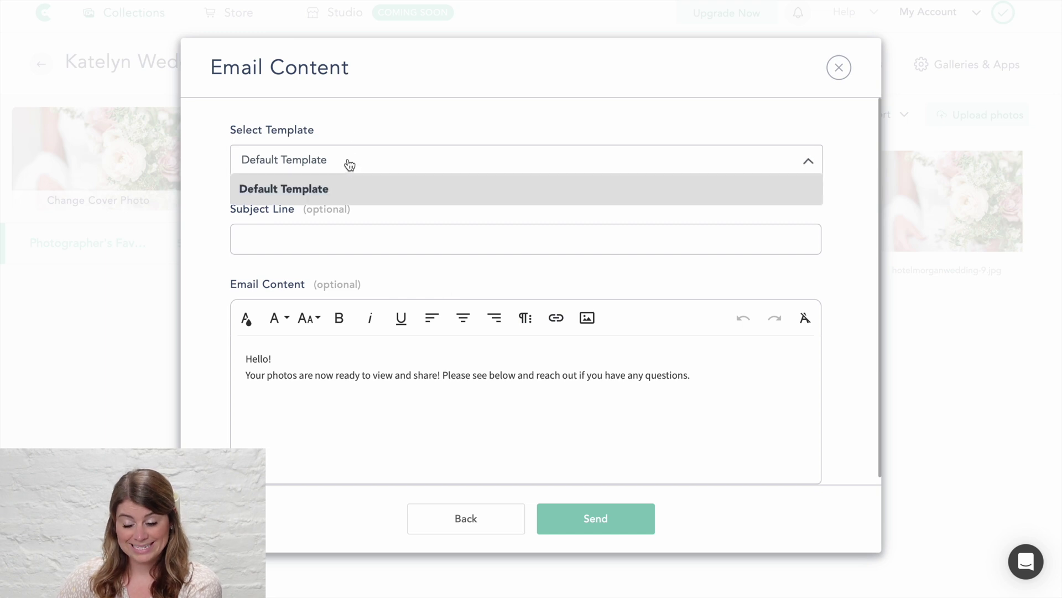
left_click(266, 408)
Send the email with subject 'photos are ready' and close the confirmation
left_click(345, 234)
type("photos are ready")
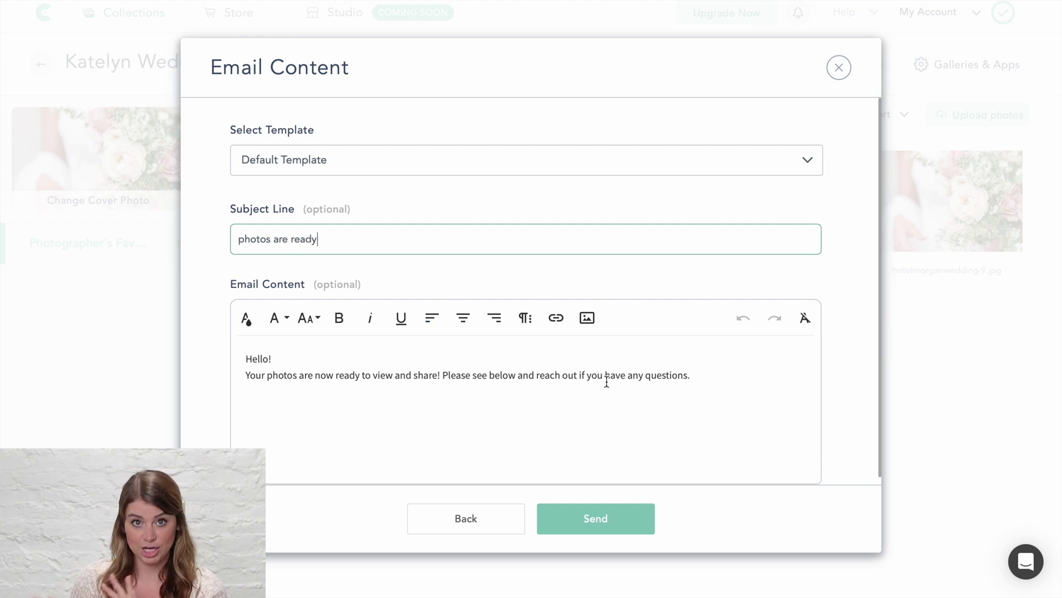
left_click(615, 522)
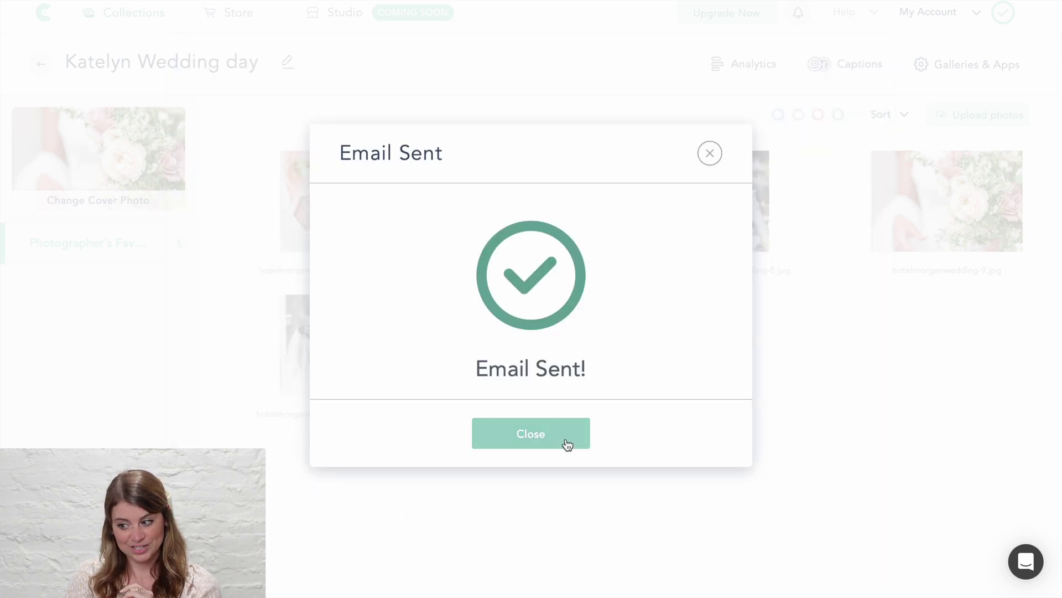
left_click(567, 443)
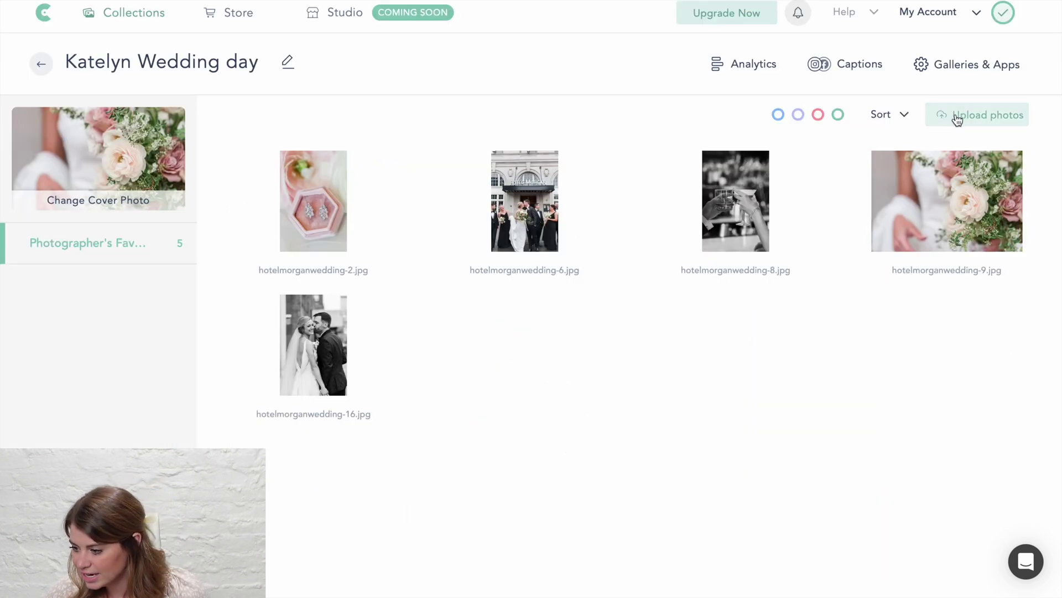
Preview the published gallery, view the earrings photo full size, and page through to the last photo
left_click(963, 65)
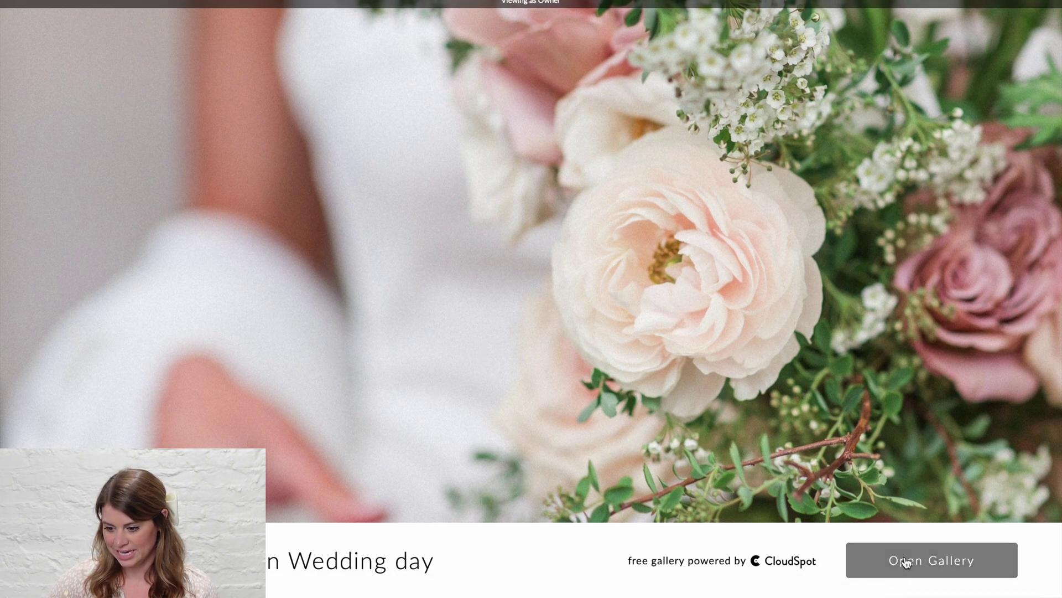
left_click(906, 560)
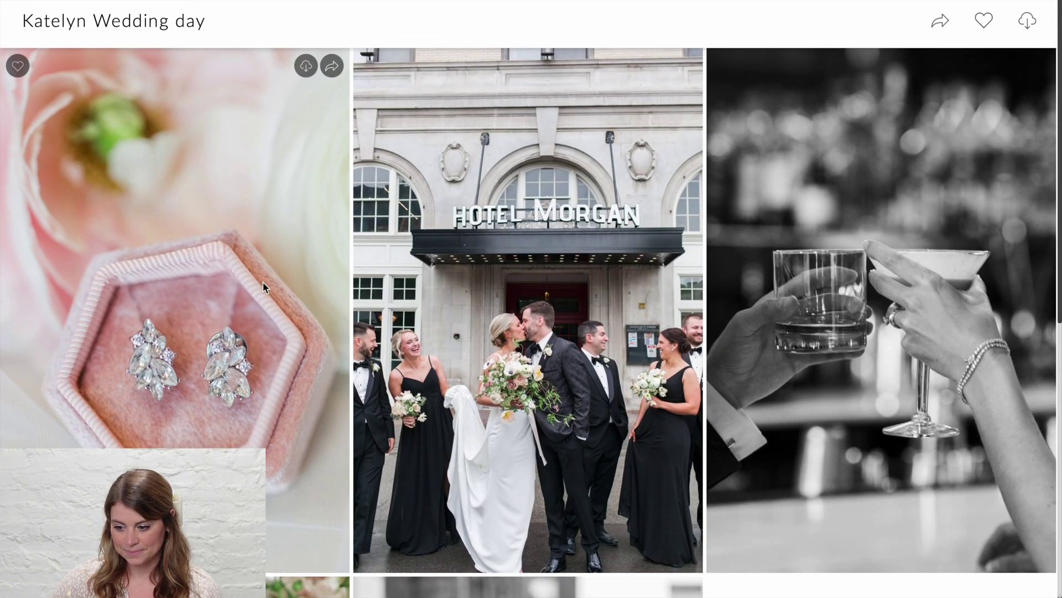
left_click(263, 288)
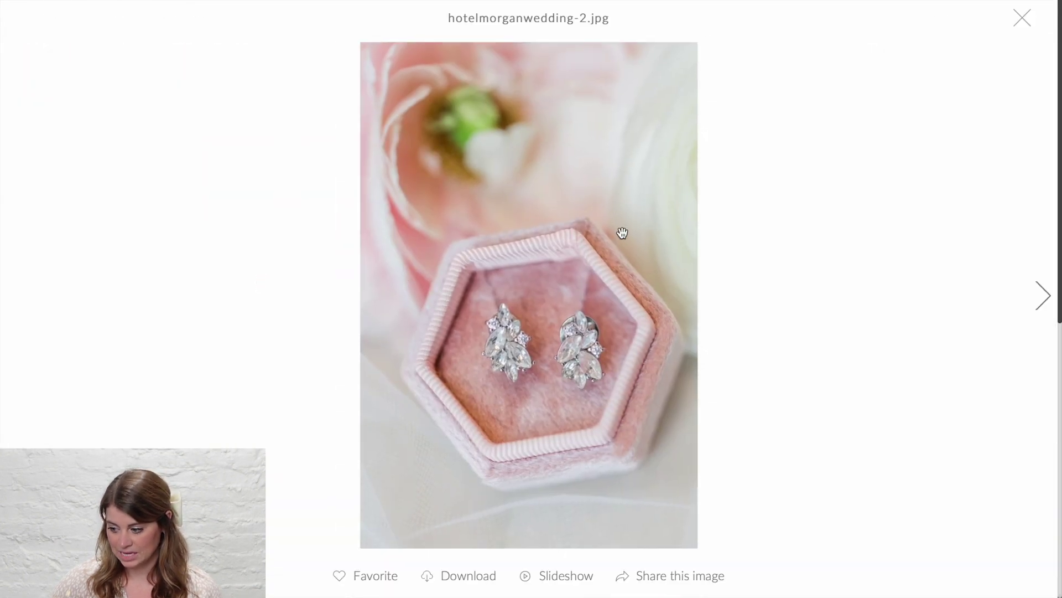
left_click(1034, 295)
left_click(1035, 295)
left_click(1035, 295)
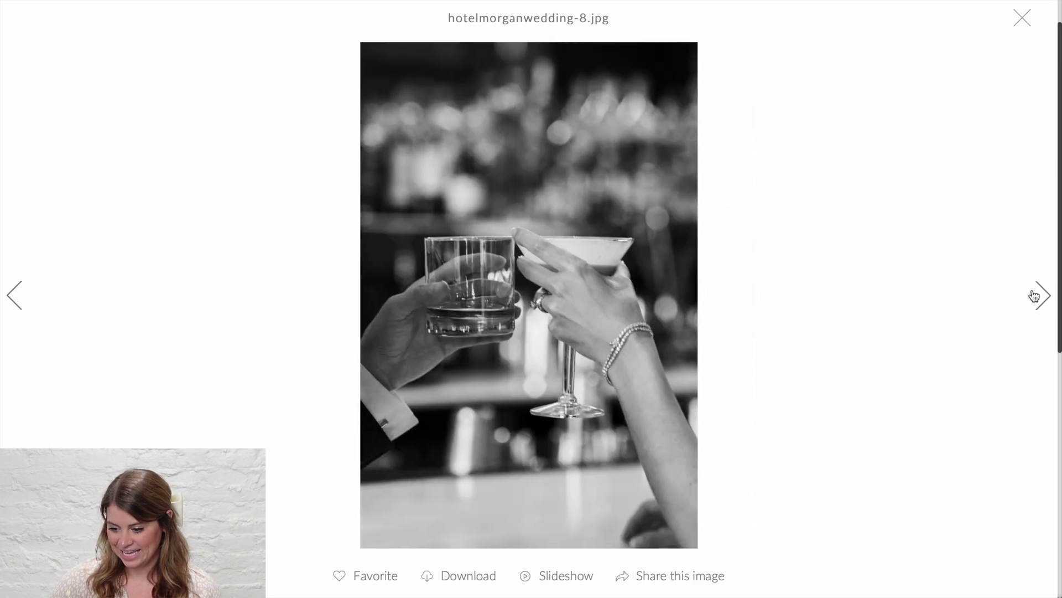
left_click(1034, 295)
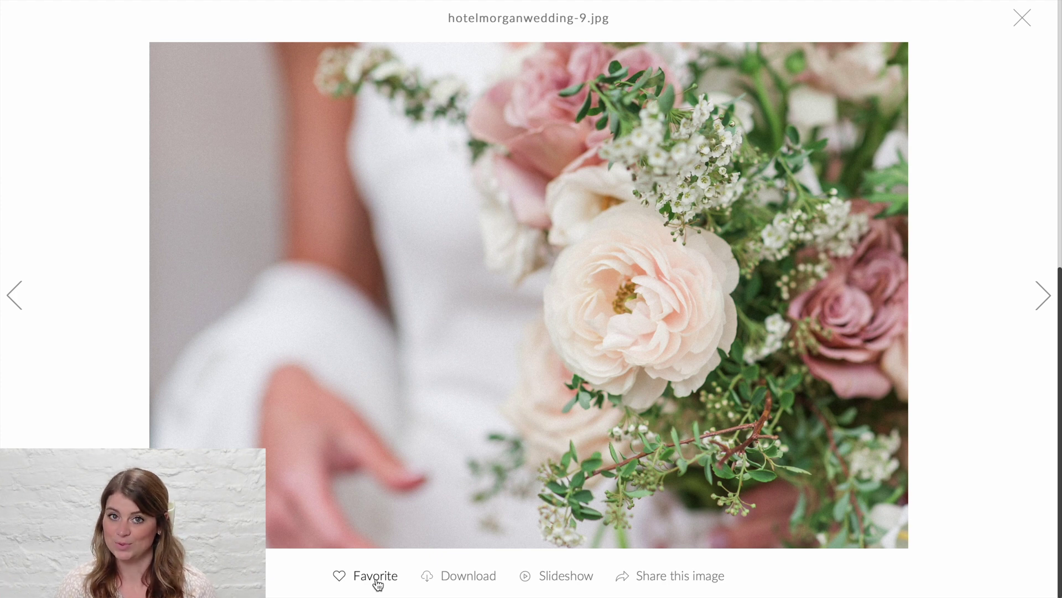
left_click(1050, 290)
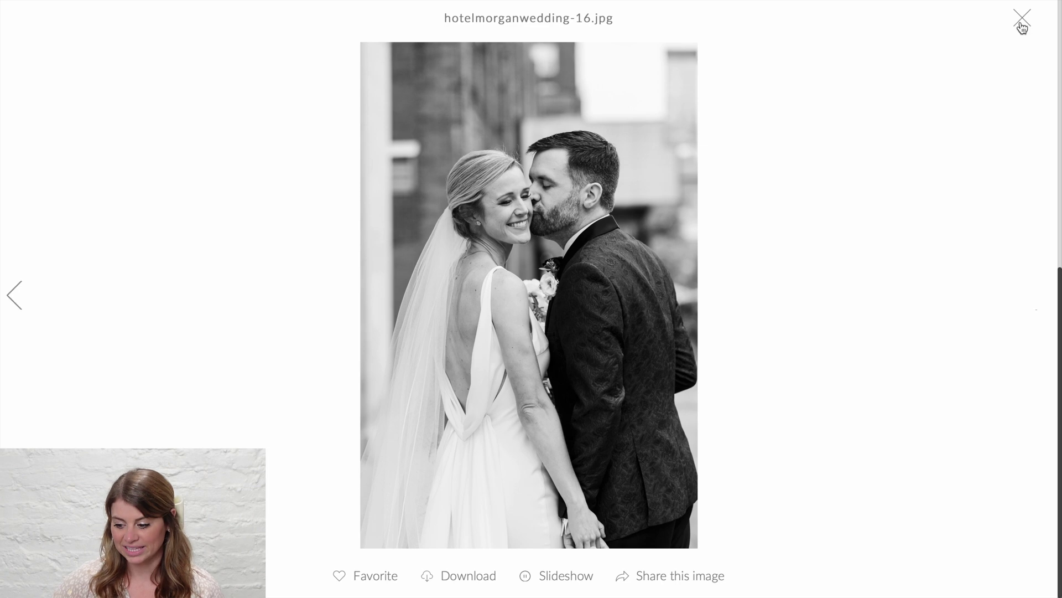
left_click(1022, 19)
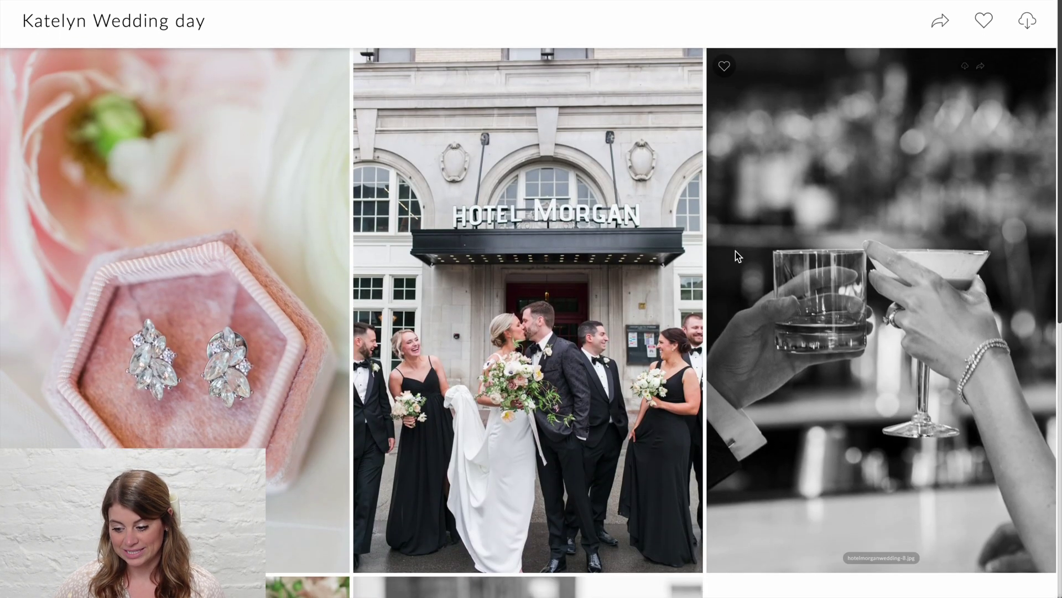